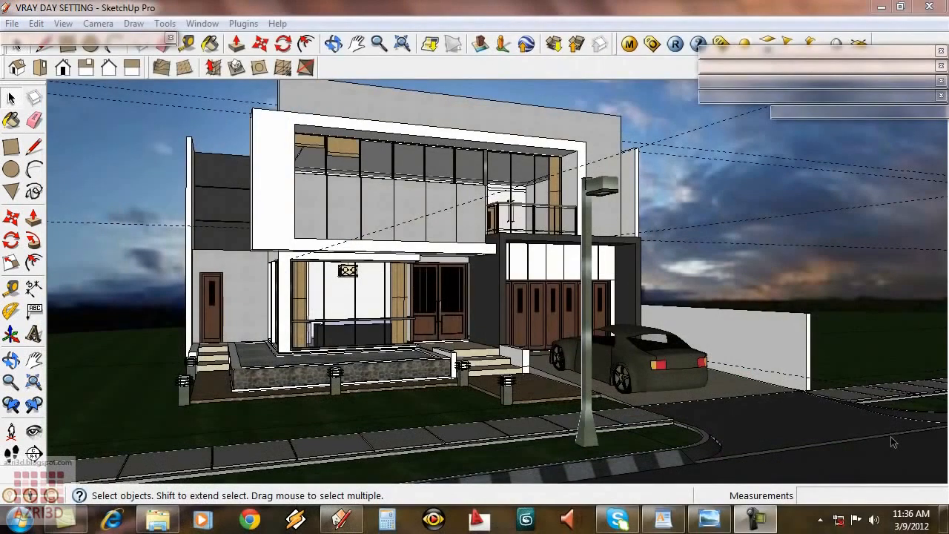
Frame the house front with its entrance, garage and car in perspective, and save the view as a new scene
middle_click_drag(421, 337, 295, 212)
scroll(359, 349, "down", 4)
scroll(385, 271, "up", 3)
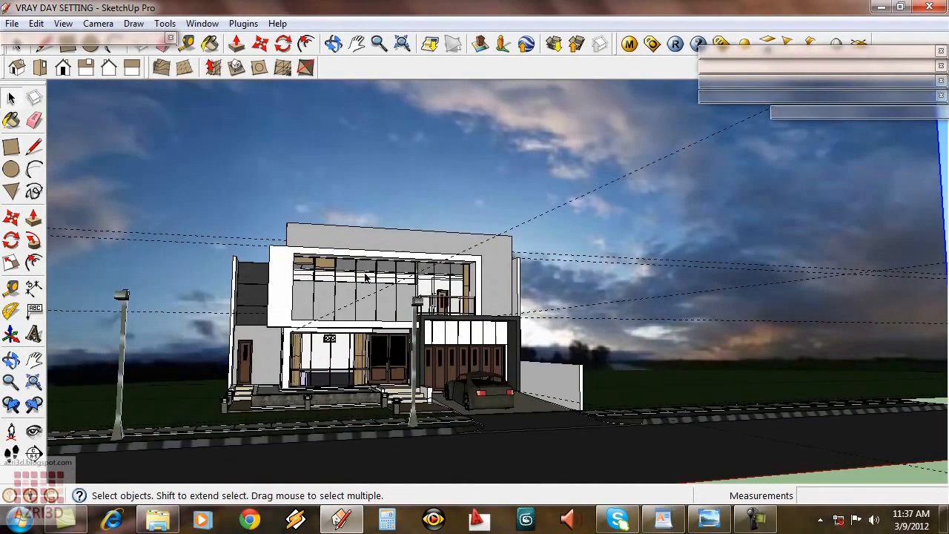
middle_click_drag(352, 292, 330, 315)
scroll(330, 315, "up", 2)
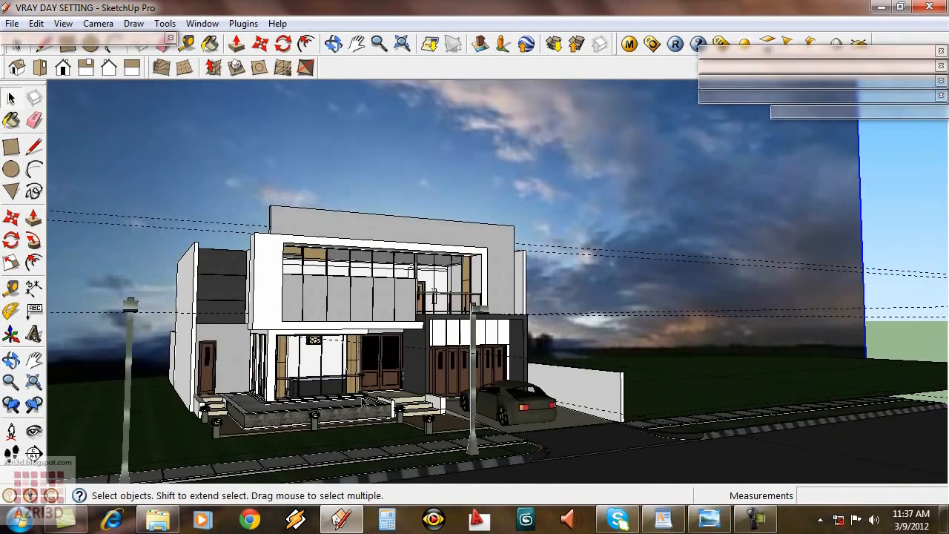
scroll(347, 395, "up", 2)
scroll(347, 397, "up", 3)
middle_click_drag(279, 336, 326, 339)
middle_click_drag(383, 346, 366, 358)
scroll(398, 350, "up", 1)
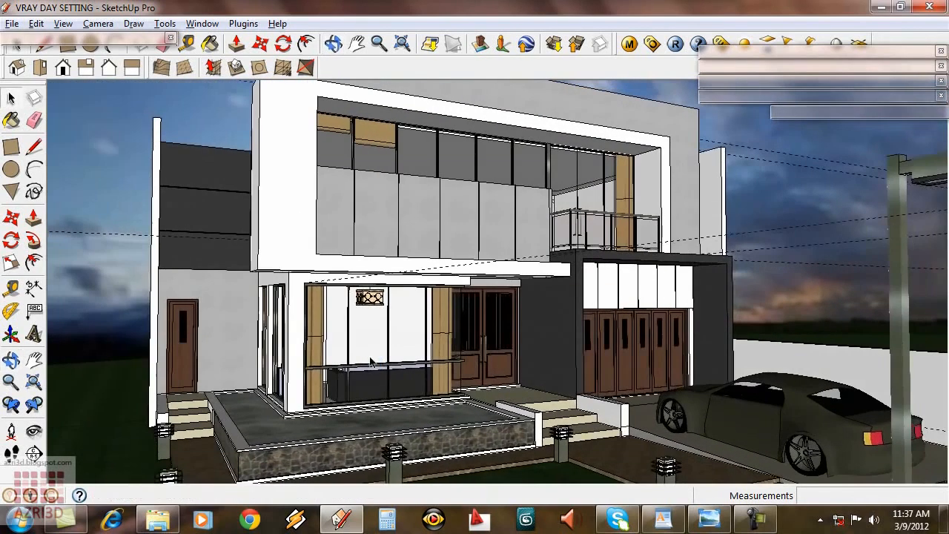
scroll(366, 358, "down", 1)
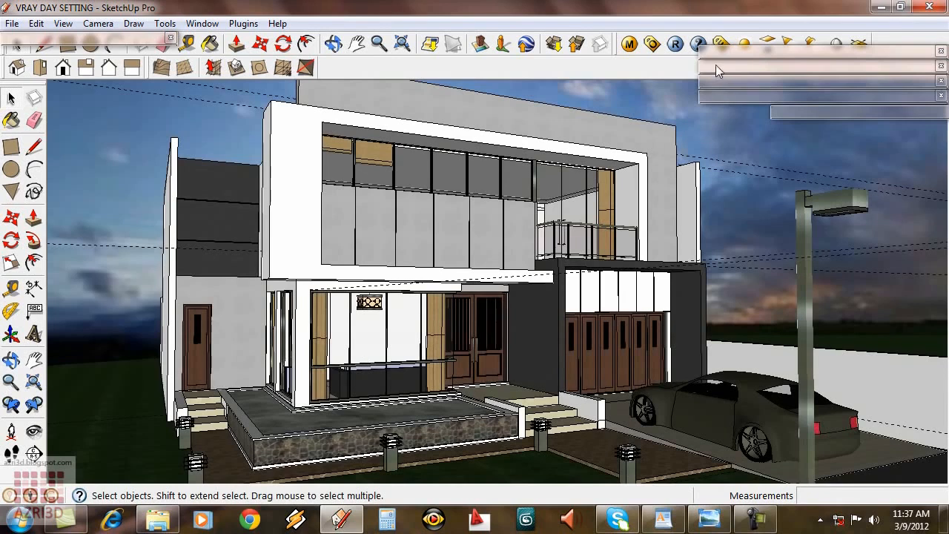
left_click(731, 77)
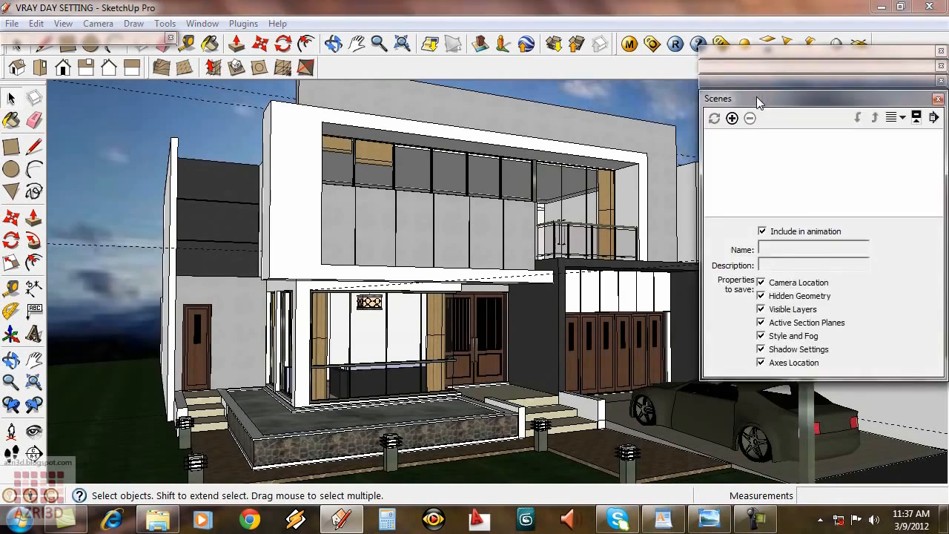
left_click(732, 119)
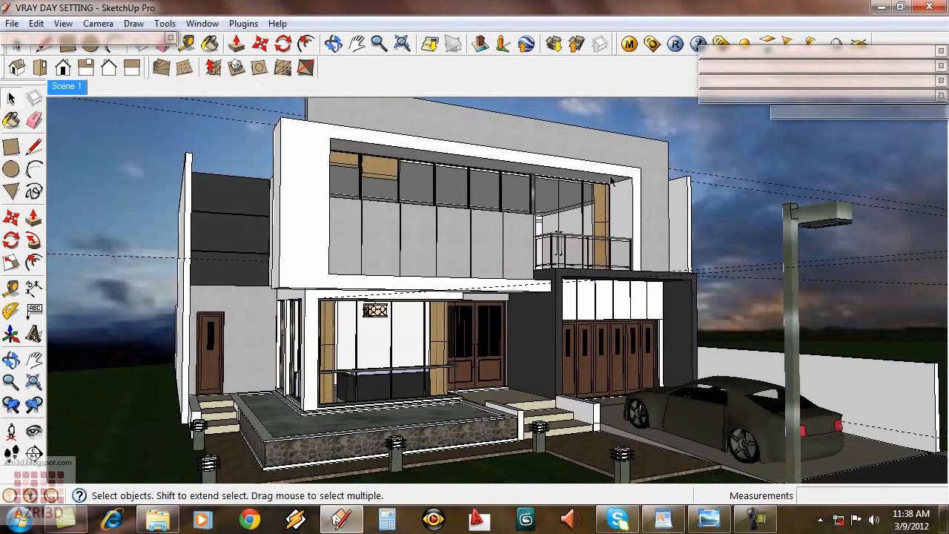
In the V-Ray global switches, enable hidden lights and set the reflection/refraction max depth to 2
left_click(653, 46)
left_click(463, 174)
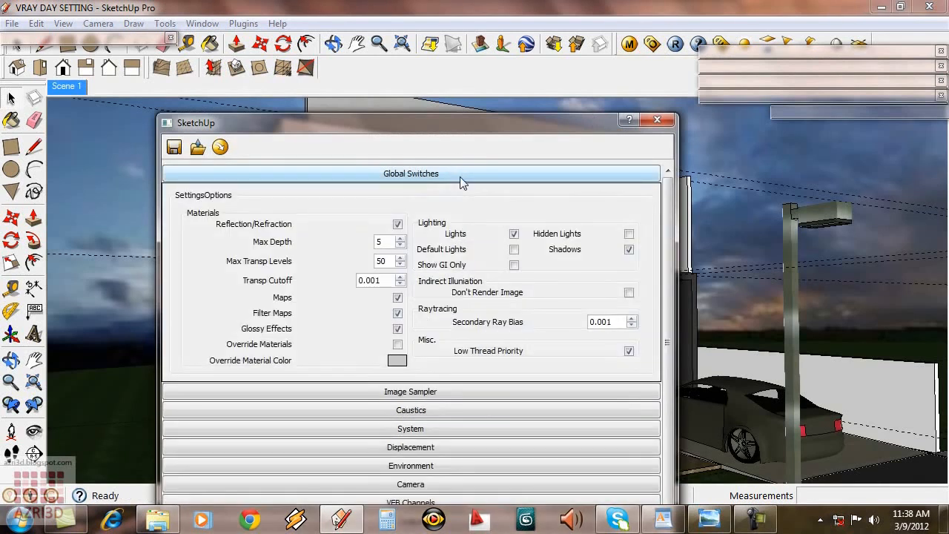
left_click(629, 234)
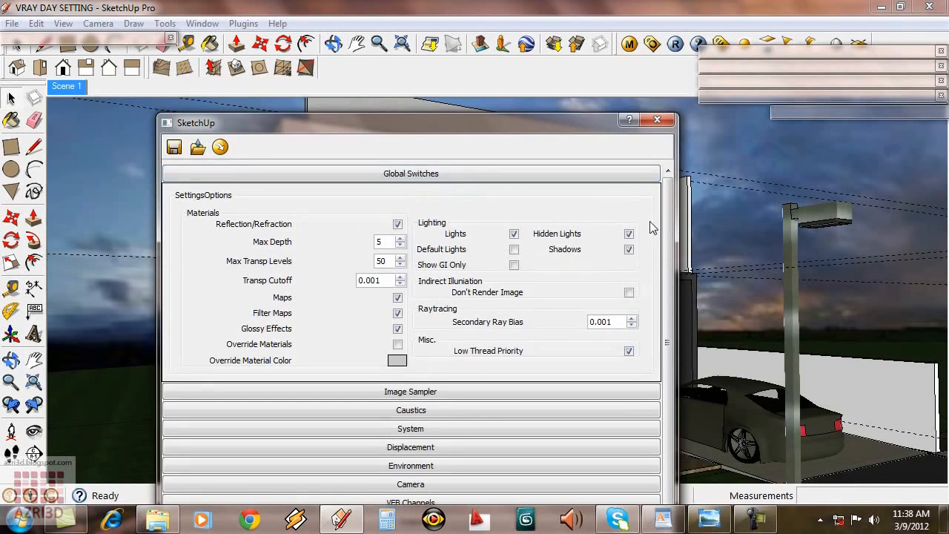
double_click(380, 242)
type("2")
In the image sampler settings, choose the Catmull Rom antialiasing filter and set the max subdivs to 4
left_click(411, 391)
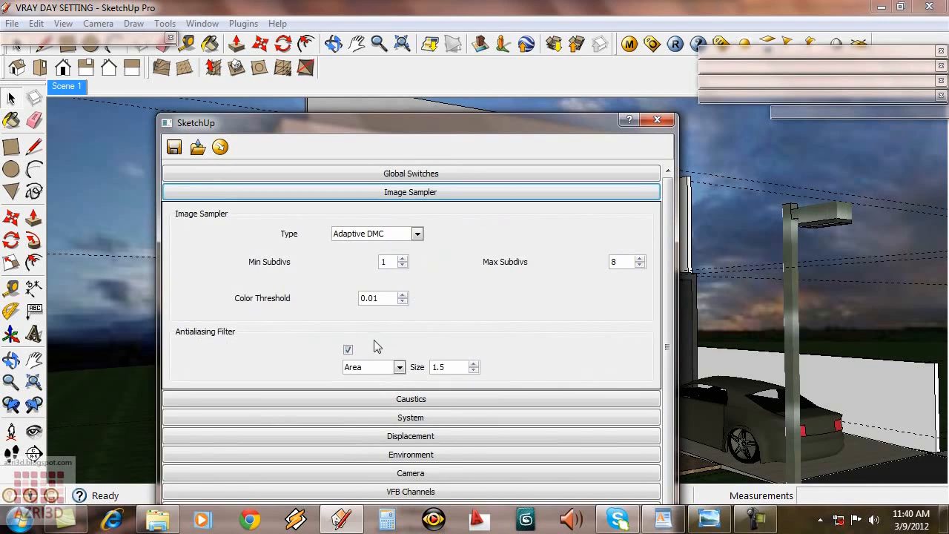
left_click(393, 368)
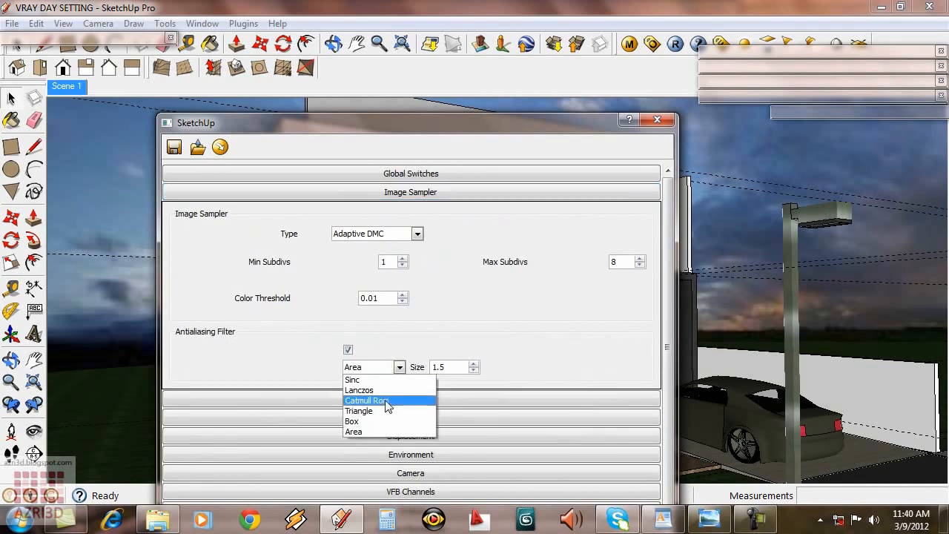
left_click(386, 402)
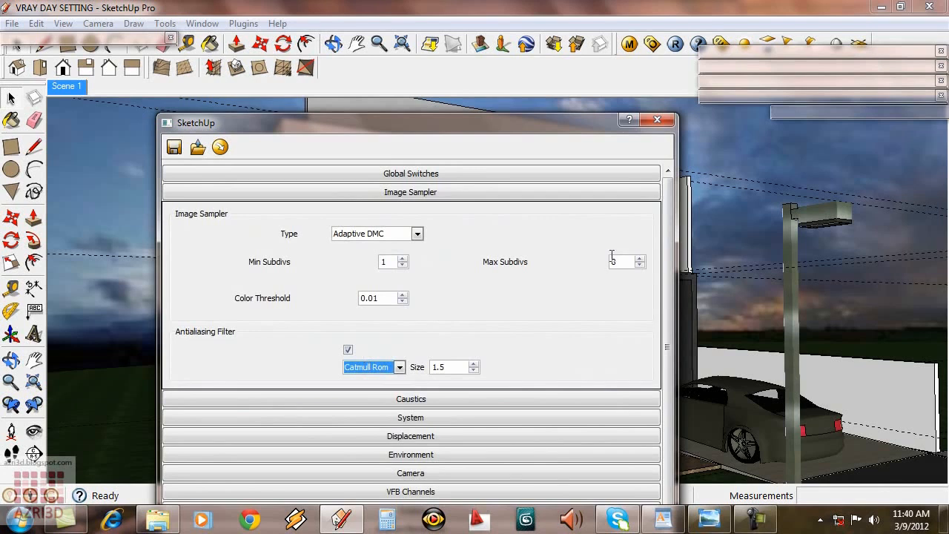
double_click(620, 262)
type("4")
left_click(461, 192)
In the system settings, set the raycaster max depth to 85 and the region order to Top-Bottom
left_click(453, 234)
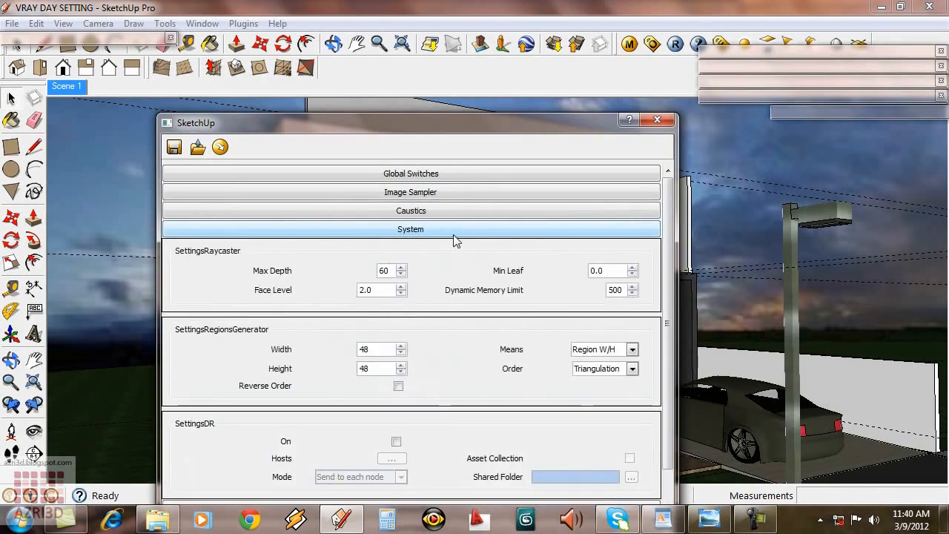
double_click(384, 271)
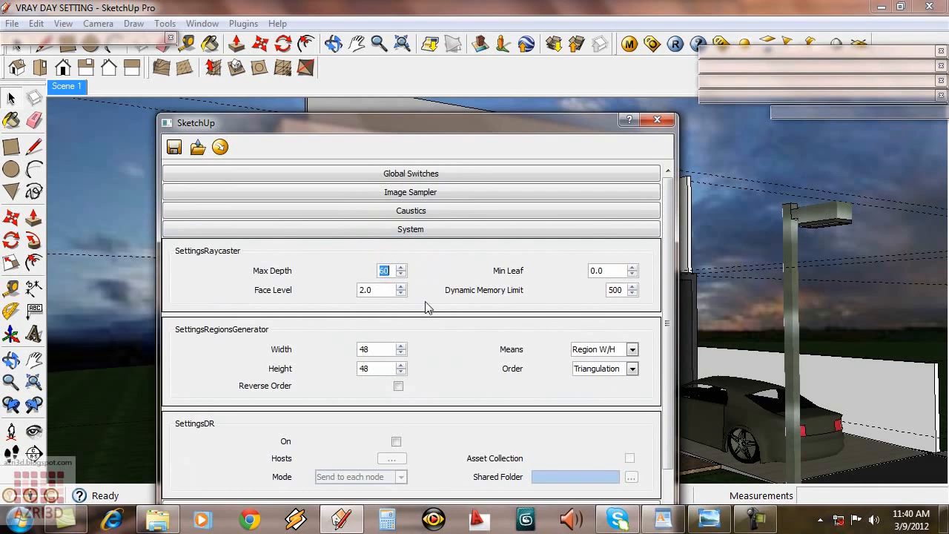
type("85")
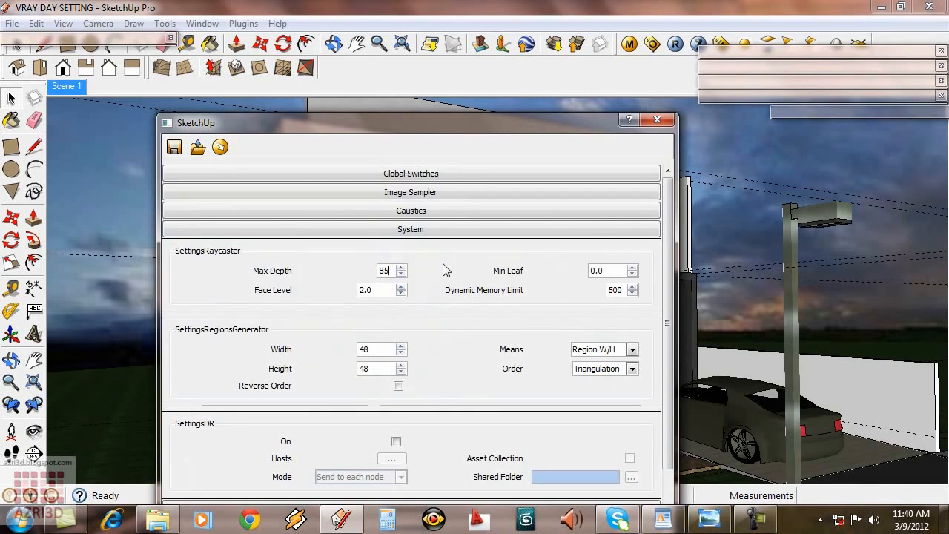
left_click(616, 369)
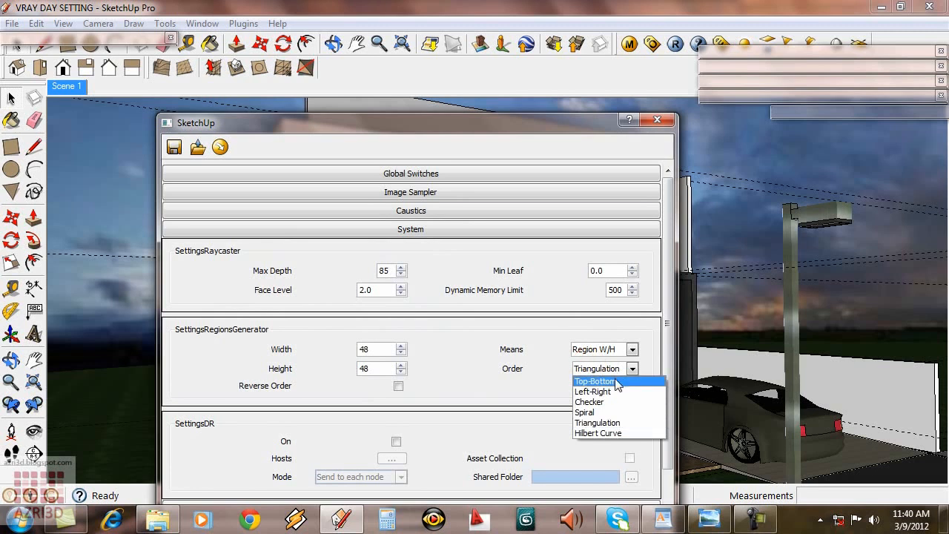
left_click(616, 381)
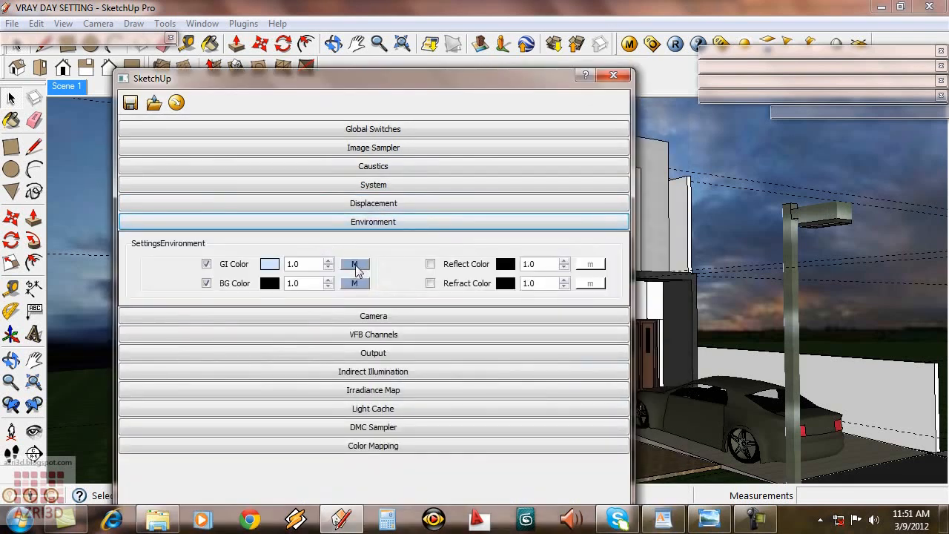
Edit the environment's GI sky texture with sun intensity 0.5, ozone 1.0 and shadow subdivs 15
left_click(355, 266)
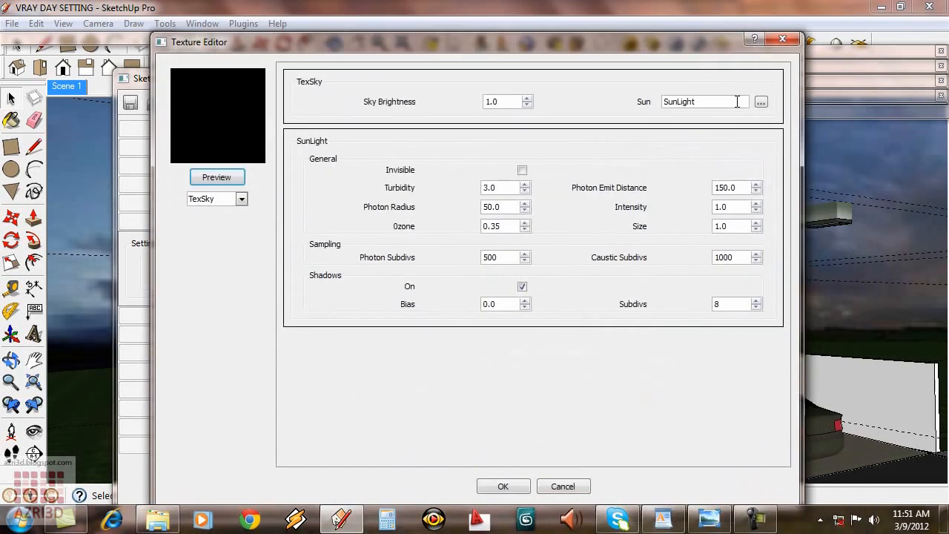
double_click(723, 207)
type("0.5")
double_click(496, 226)
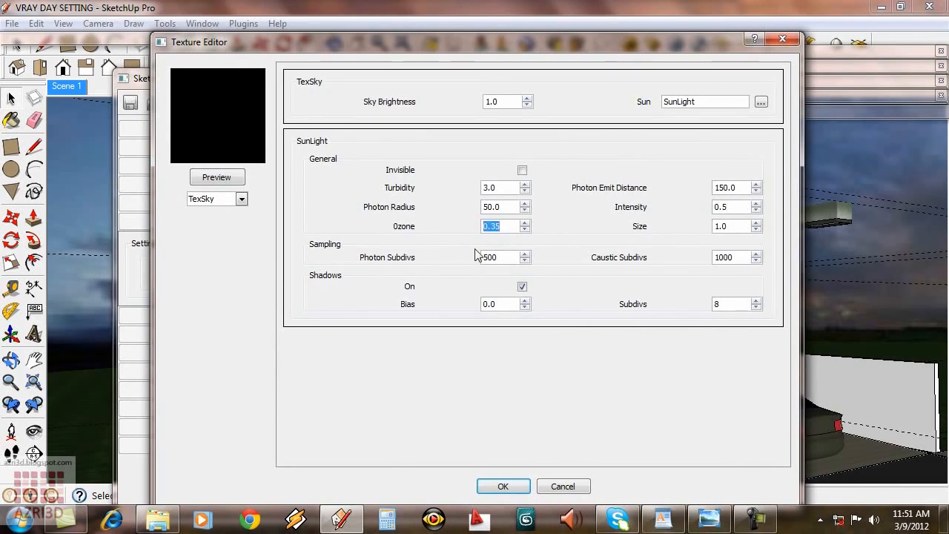
type("1.0")
double_click(500, 207)
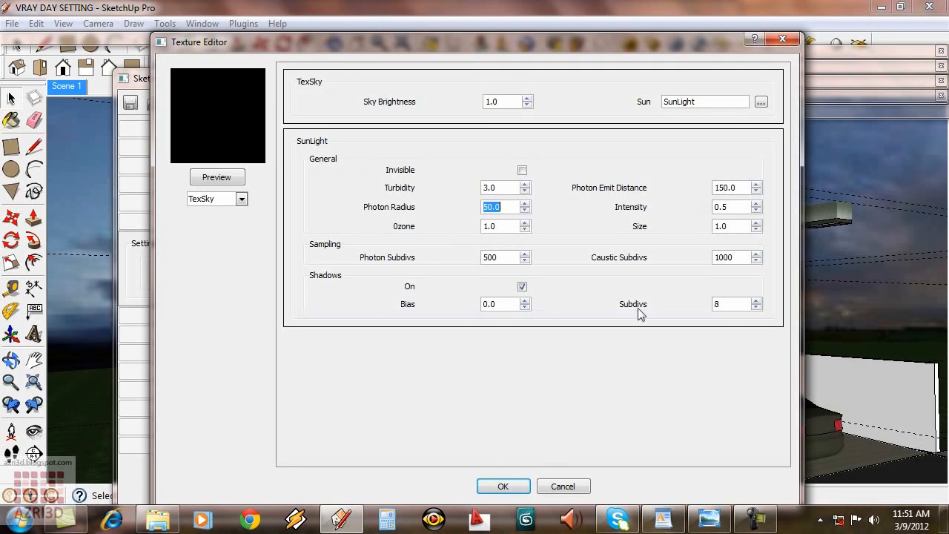
double_click(734, 303)
type("15")
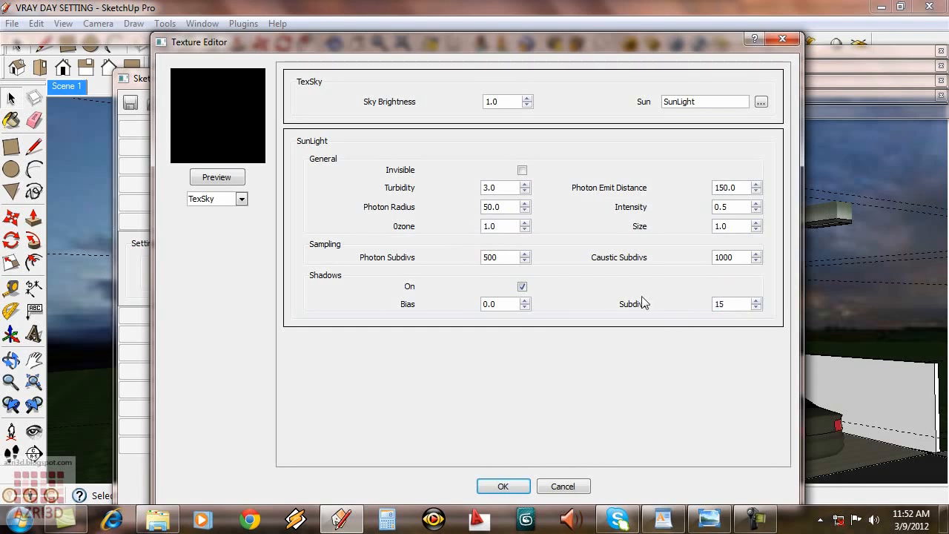
key("Return")
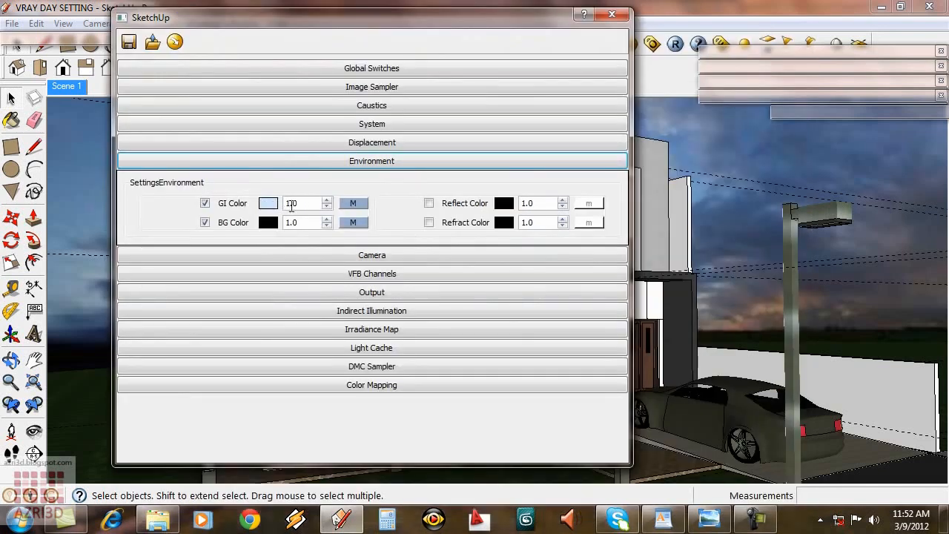
Change the environment GI color to a very pale blue, RGB 239, 248, 255
left_click(267, 202)
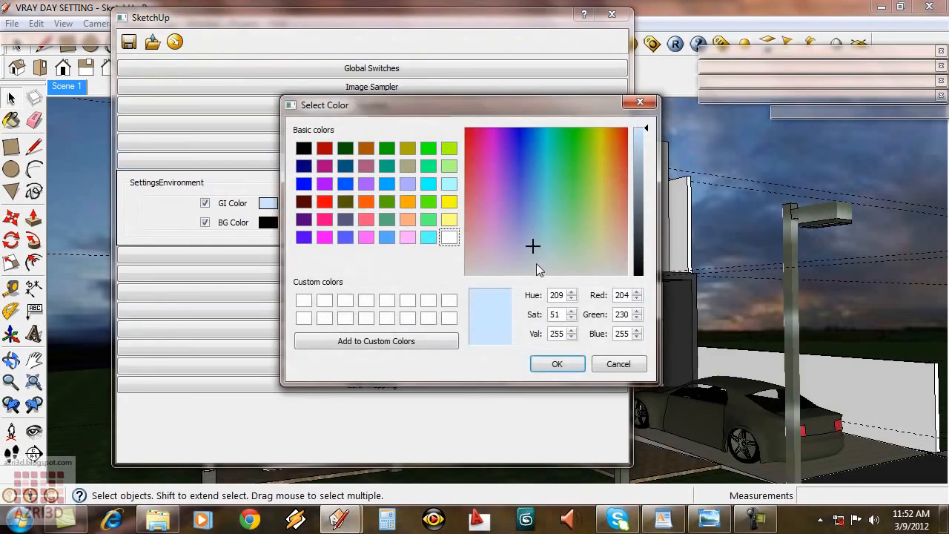
left_click_drag(535, 244, 533, 267)
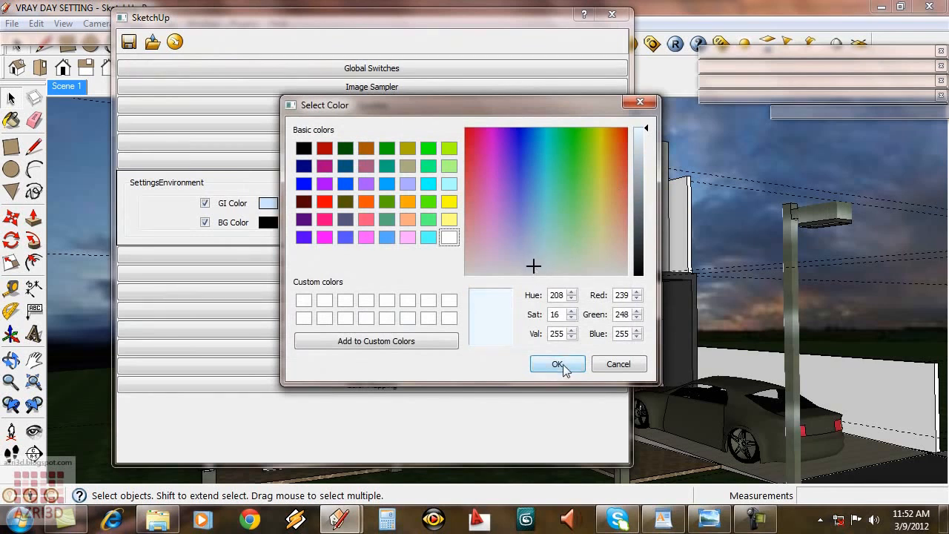
left_click(557, 364)
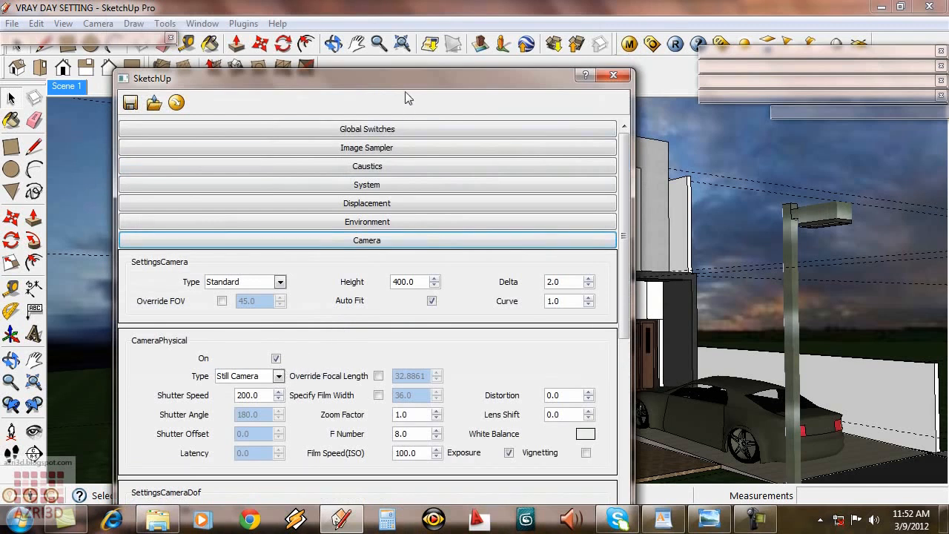
Set the physical camera's shutter speed to 10
left_click_drag(404, 78, 403, 18)
double_click(262, 334)
type("10")
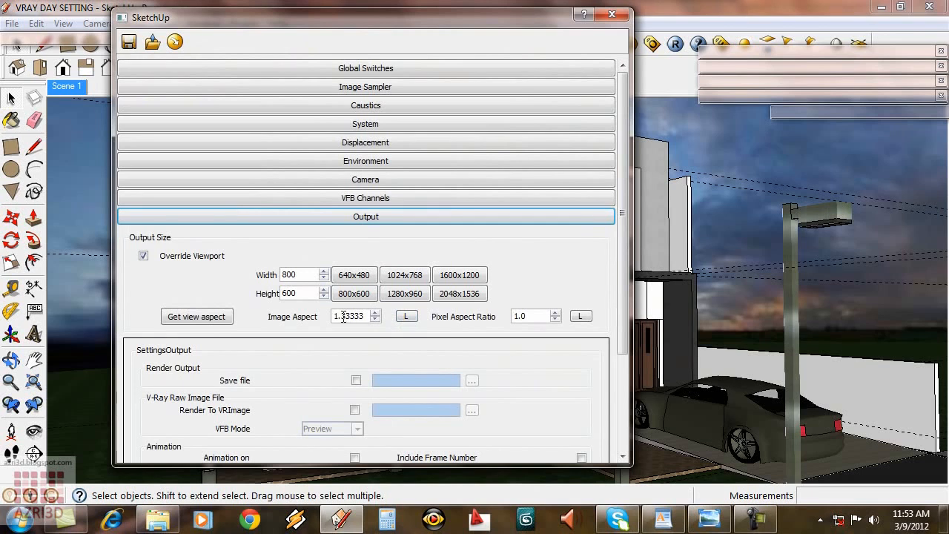
Set the output image aspect to 1.6, lock it, and set the render width to 1200
left_click_drag(341, 316, 374, 318)
type("6")
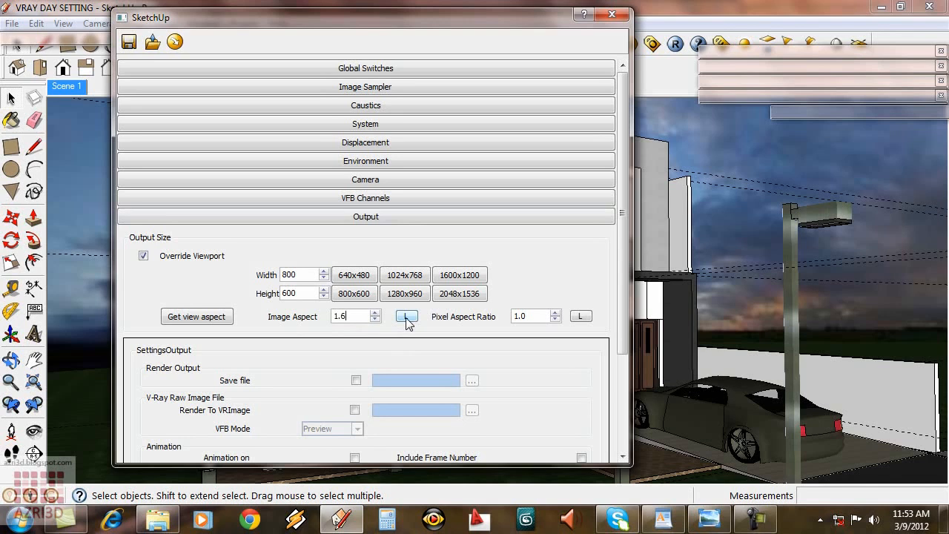
left_click(407, 317)
double_click(398, 291)
type("120")
key("Return")
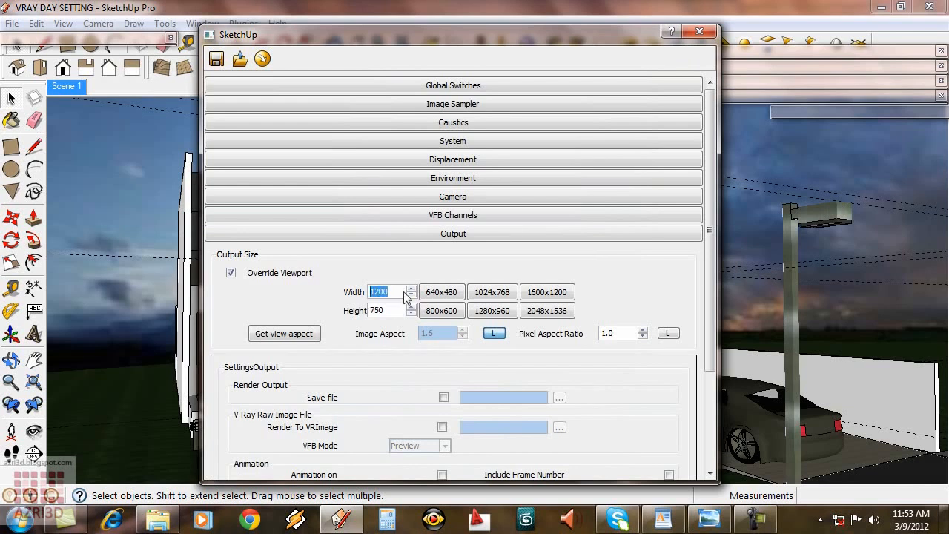
left_click(435, 236)
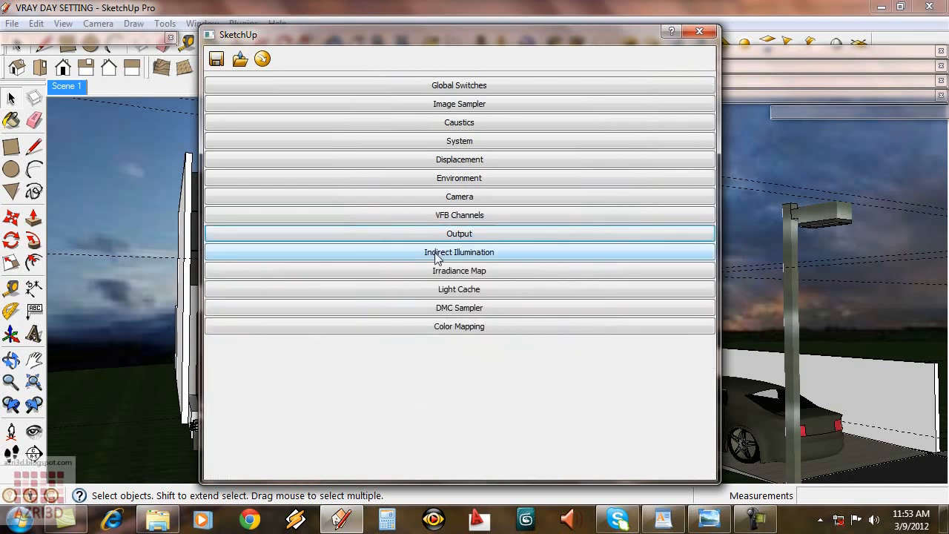
Turn on ambient occlusion in the indirect illumination settings with radius 5, subdivs 15 and amount 1
left_click(438, 252)
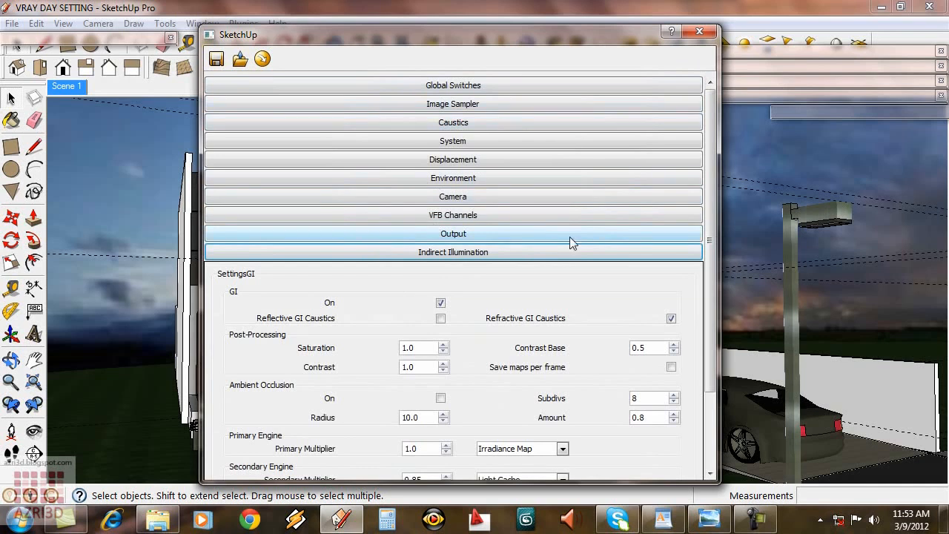
left_click_drag(509, 34, 499, 10)
left_click_drag(698, 337, 703, 393)
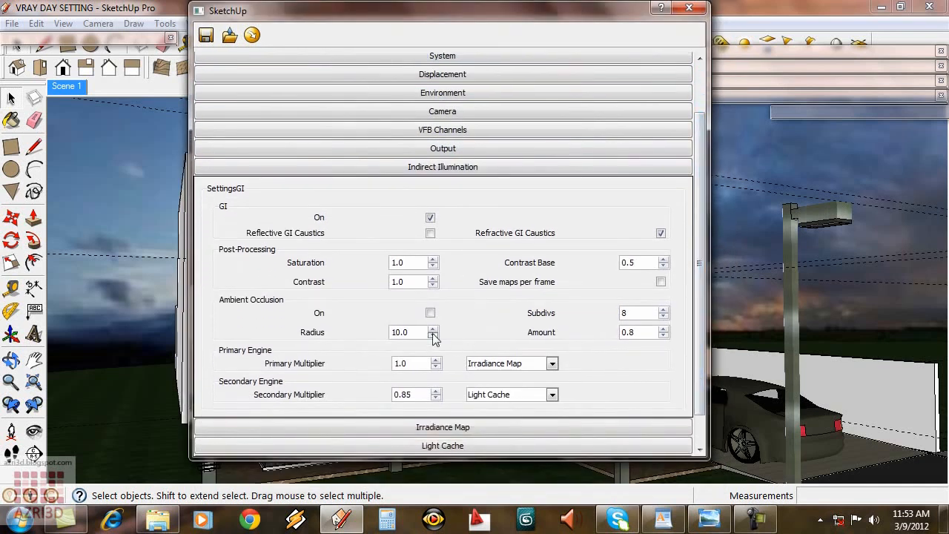
left_click(430, 313)
double_click(415, 332)
type("5")
double_click(634, 312)
type("15")
scroll(638, 356, "up", 1)
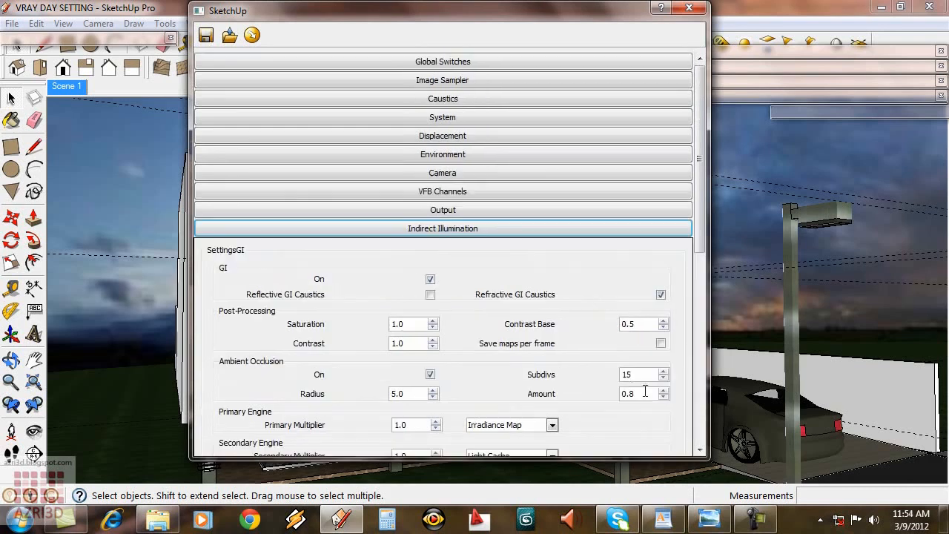
double_click(646, 395)
type("1")
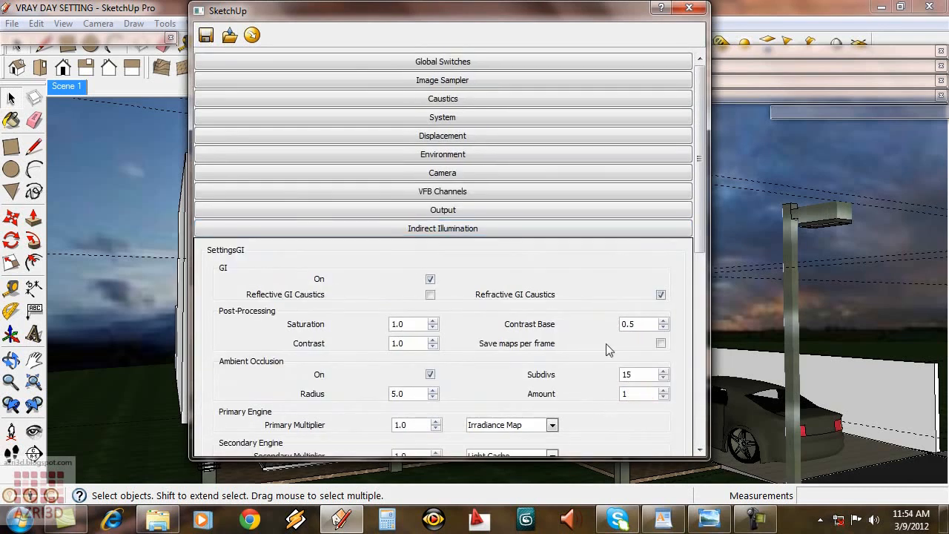
Set the secondary engine's multiplier to 1 in the indirect illumination settings
scroll(562, 239, "down", 1)
double_click(403, 394)
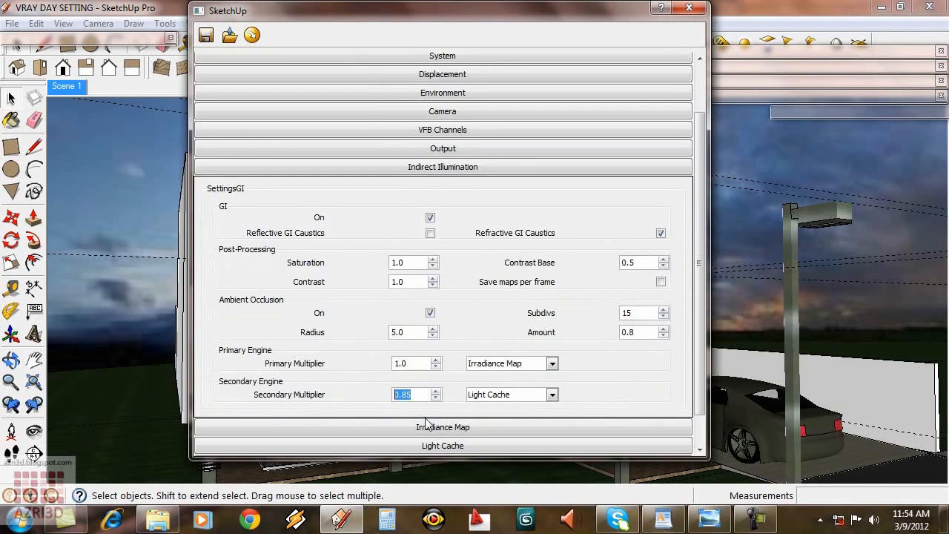
type("1")
Set the HSph. Subdivs to 80 in the irradiance map settings
left_click(433, 424)
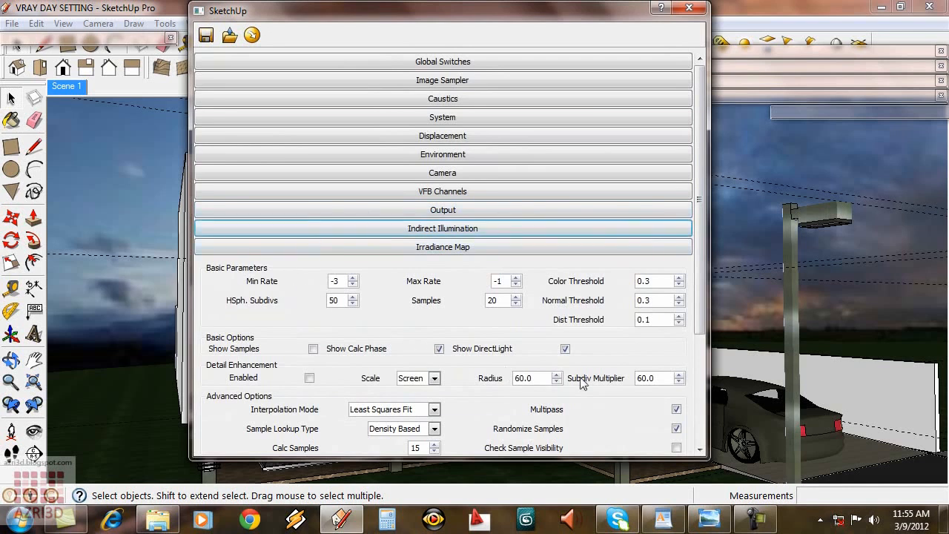
scroll(469, 190, "down", 3)
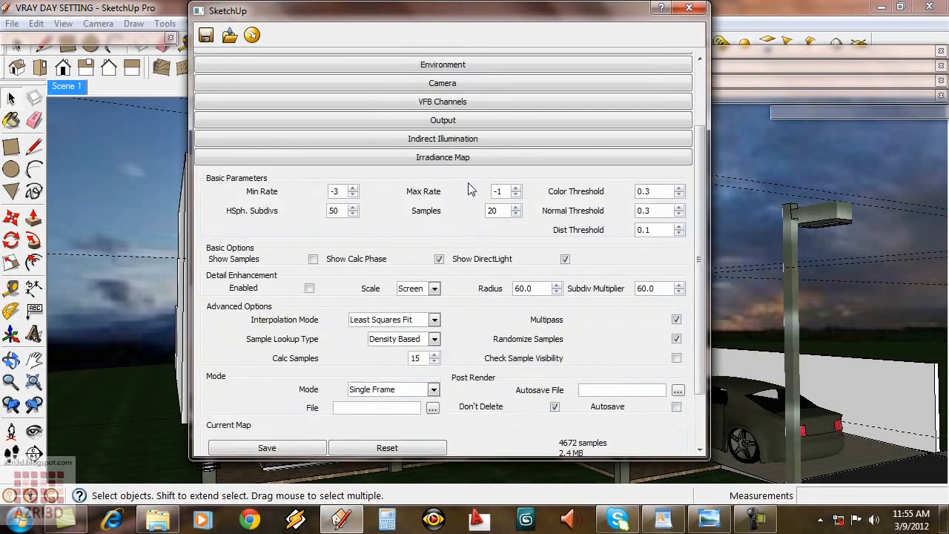
double_click(333, 210)
type("80")
left_click(309, 159)
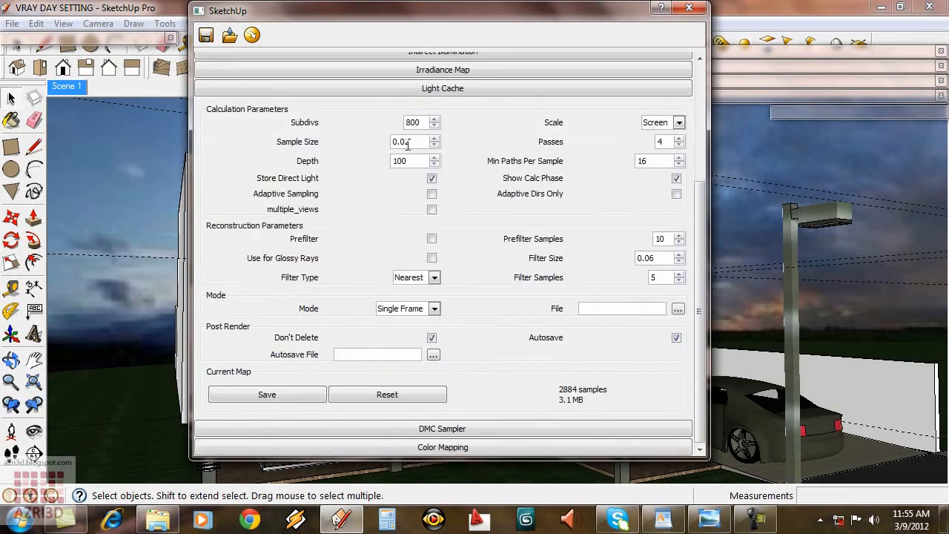
Set the light cache sample size to 0.01 in its calculation parameters
left_click_drag(407, 142, 417, 143)
type("1")
left_click(475, 87)
Change the DMC sampler's path sampler type to Legacy
left_click(483, 284)
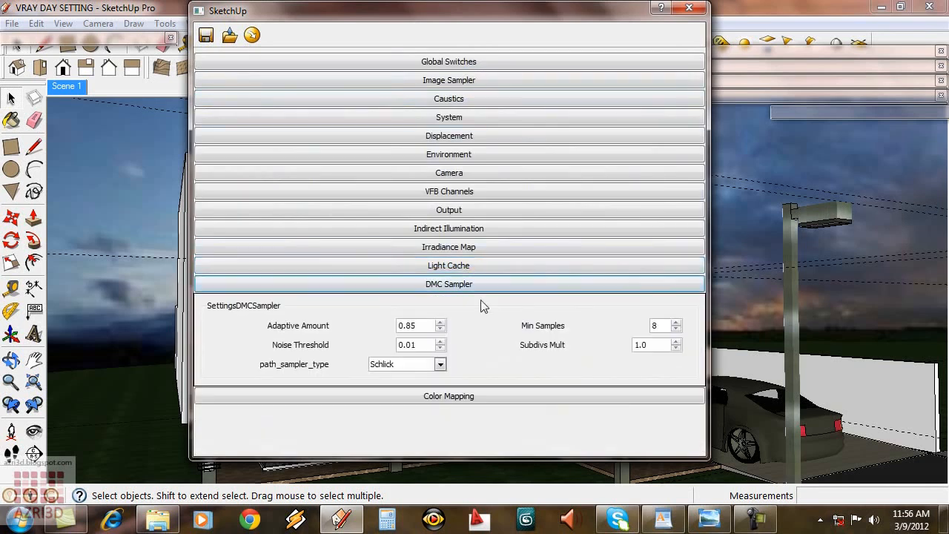
left_click(440, 364)
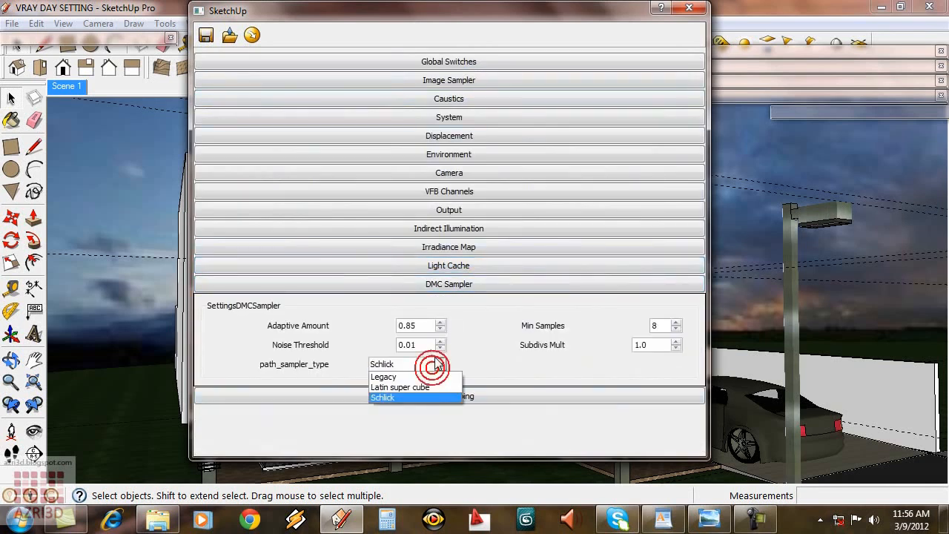
left_click(435, 376)
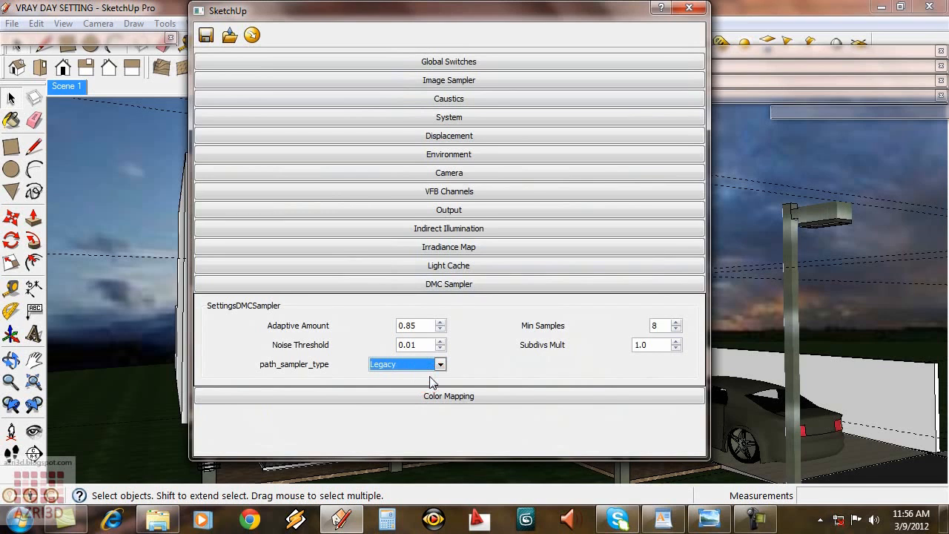
left_click(449, 284)
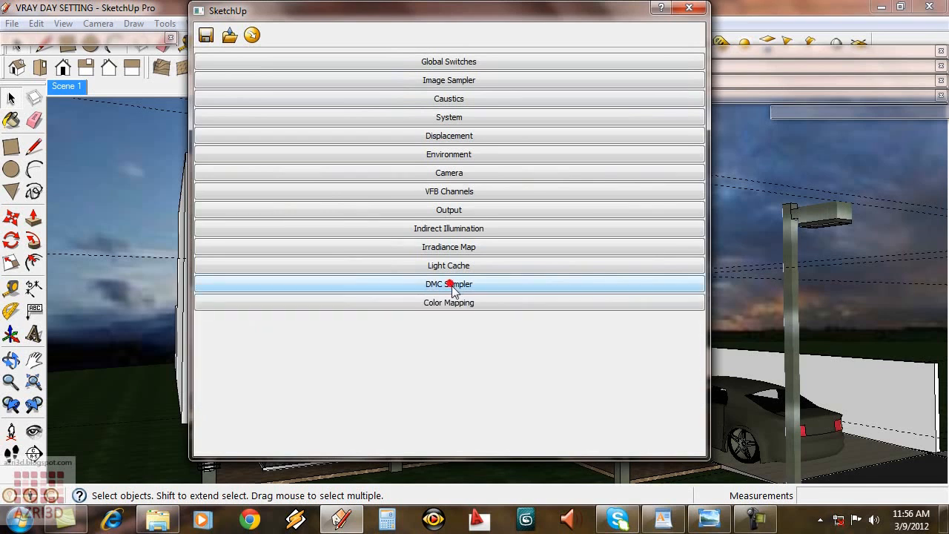
Set the color mapping type to Linear Multiply, with a bright multiplier of 1.1 and a gamma of 1.9
left_click(460, 304)
left_click(474, 348)
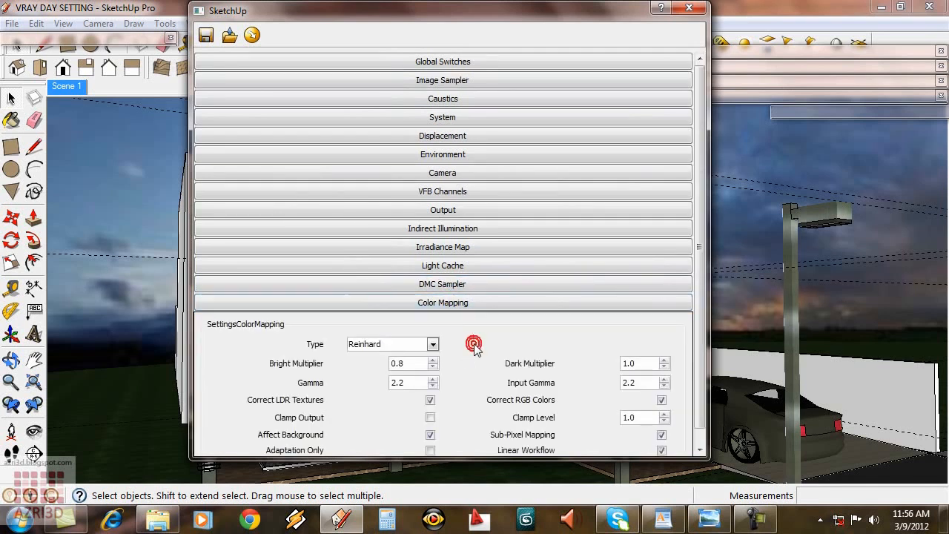
left_click(428, 329)
left_click(408, 341)
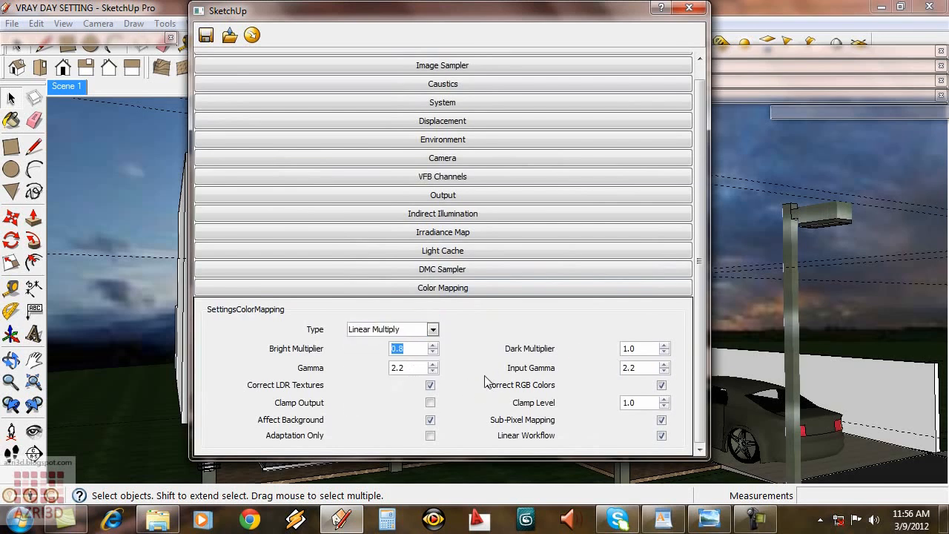
type("1.1")
double_click(642, 348)
key("Tab")
type("1.9")
Turn off Affect Background and turn on Clamp Output in the color mapping settings
left_click(430, 421)
left_click(430, 402)
left_click(436, 289)
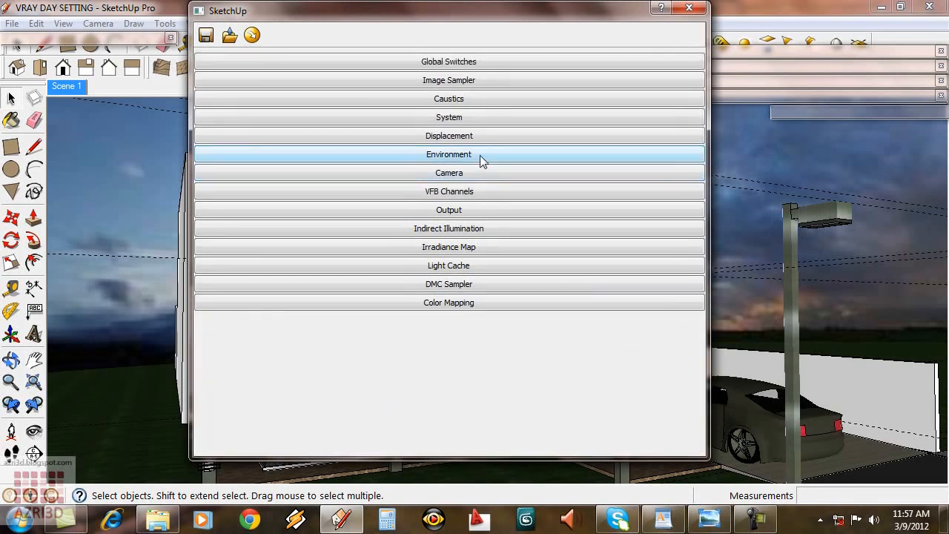
Check the sun intensity in the TexSky texture assigned to the environment's GI color
left_click(480, 157)
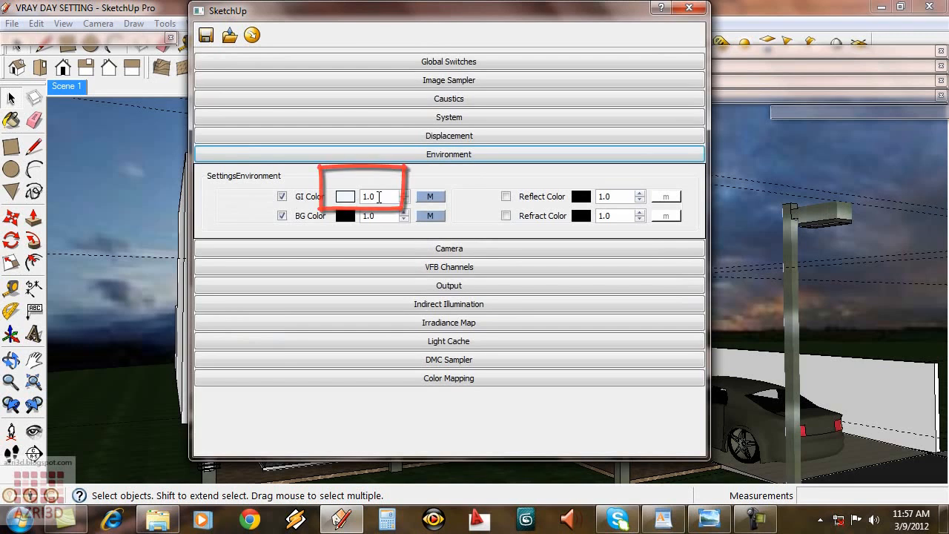
left_click(431, 197)
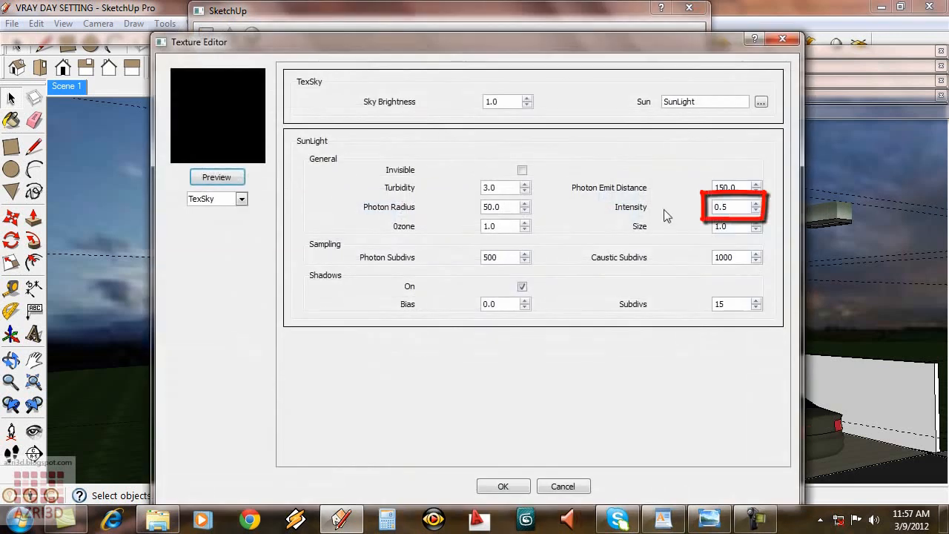
left_click(565, 487)
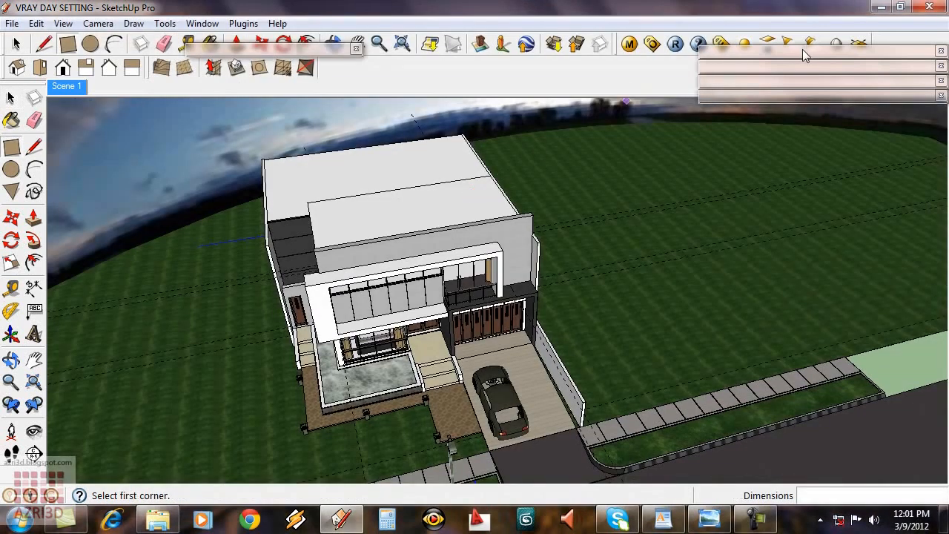
Open the shadow settings and turn on the display of shadows in the model
left_click(803, 50)
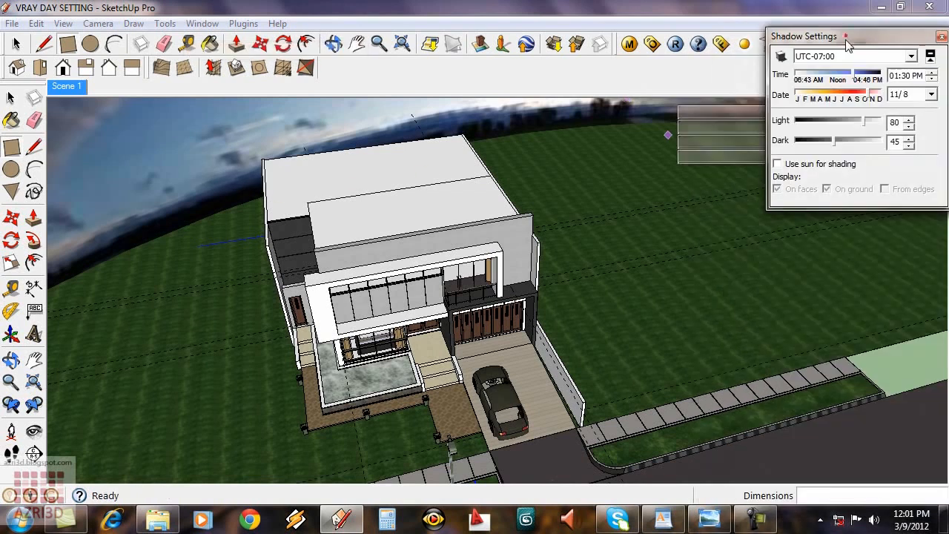
left_click_drag(848, 46, 748, 181)
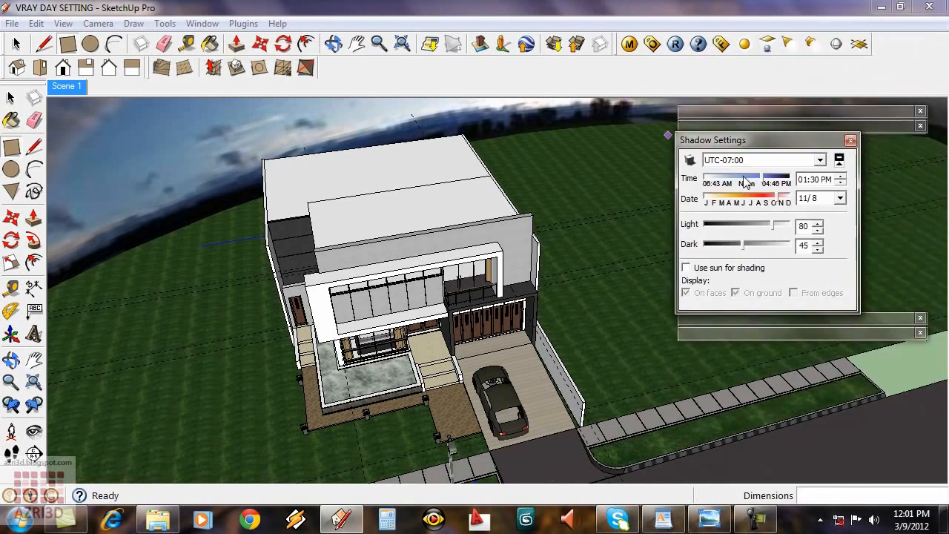
left_click(690, 161)
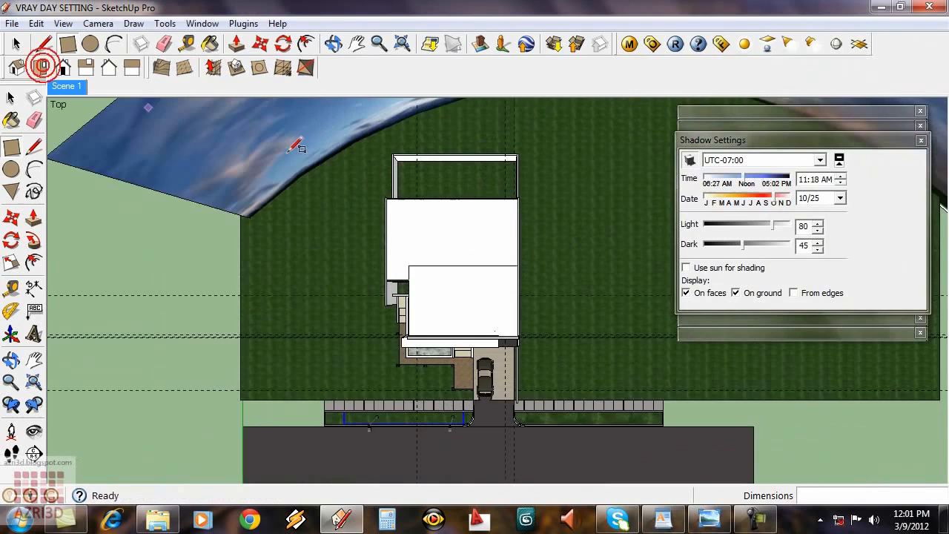
Set the shadow time to 02:29 PM and the date to 11/7, and return to the Scene 1 view
left_click_drag(743, 178, 768, 188)
left_click_drag(772, 197, 780, 199)
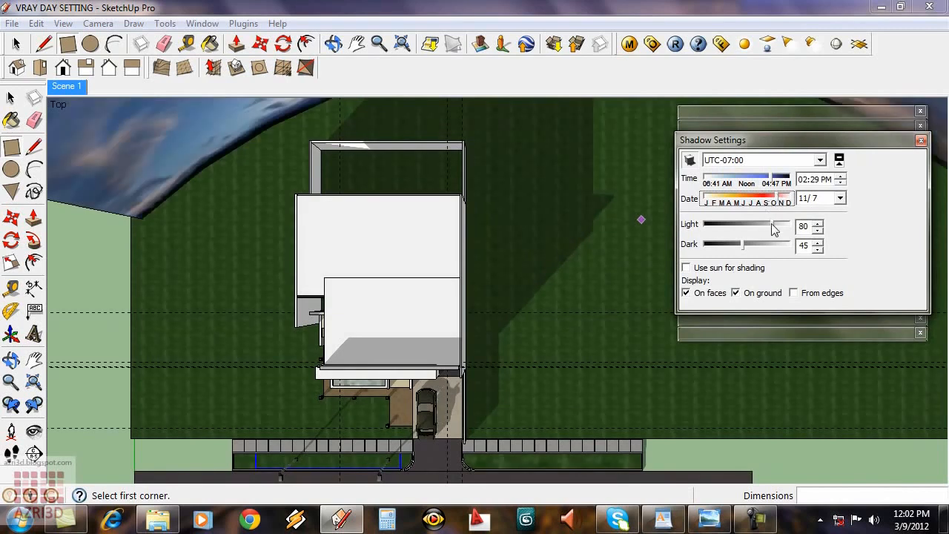
left_click(710, 267)
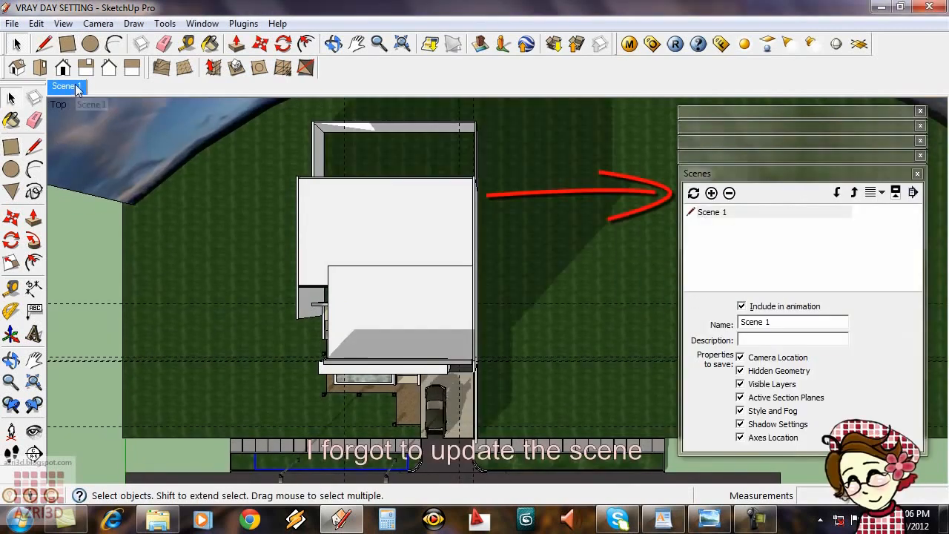
left_click(75, 88)
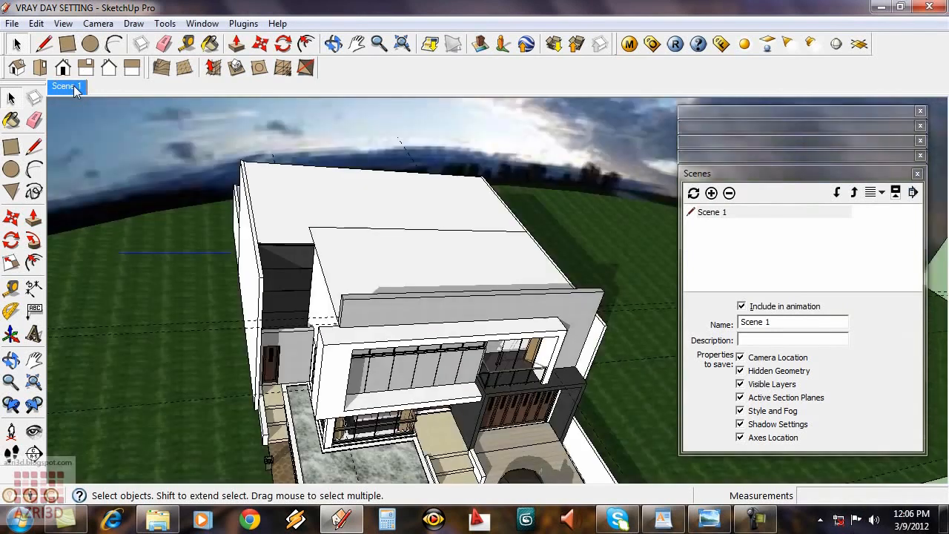
left_click(777, 173)
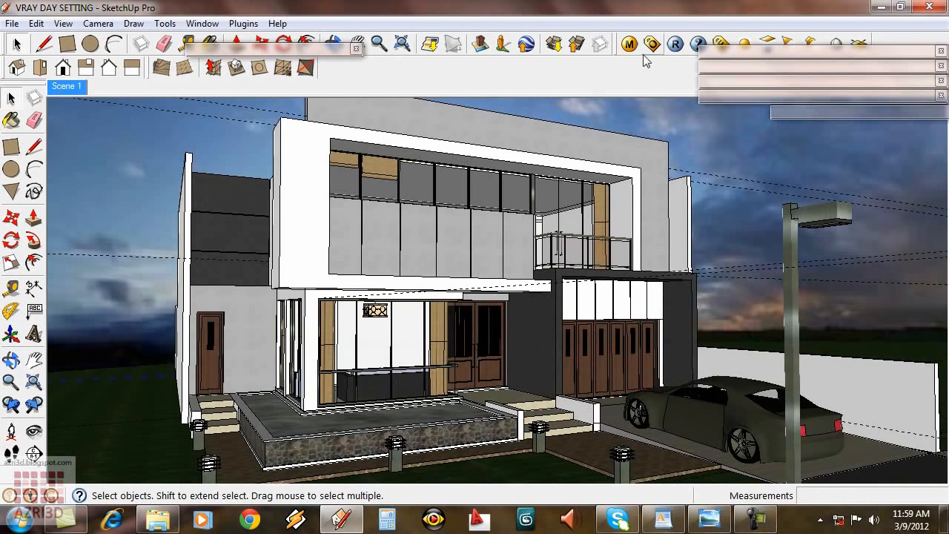
Examine the Rumput grass material's displacement amount and the bitmap file used by its displacement map
key("b")
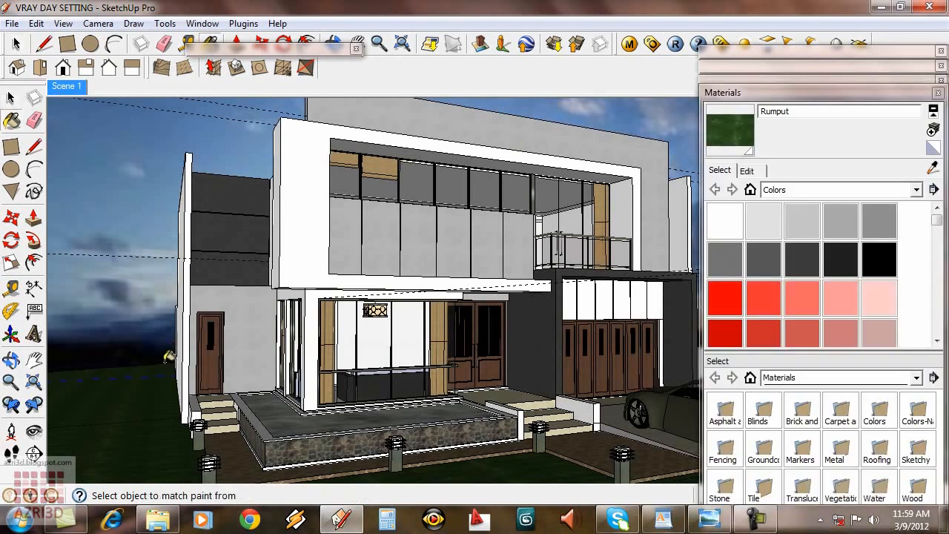
left_click(629, 44)
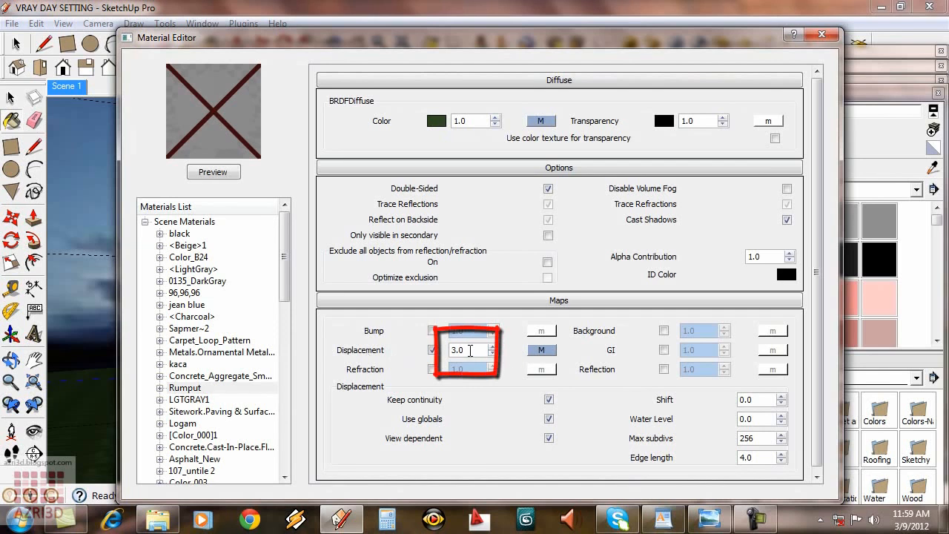
double_click(476, 350)
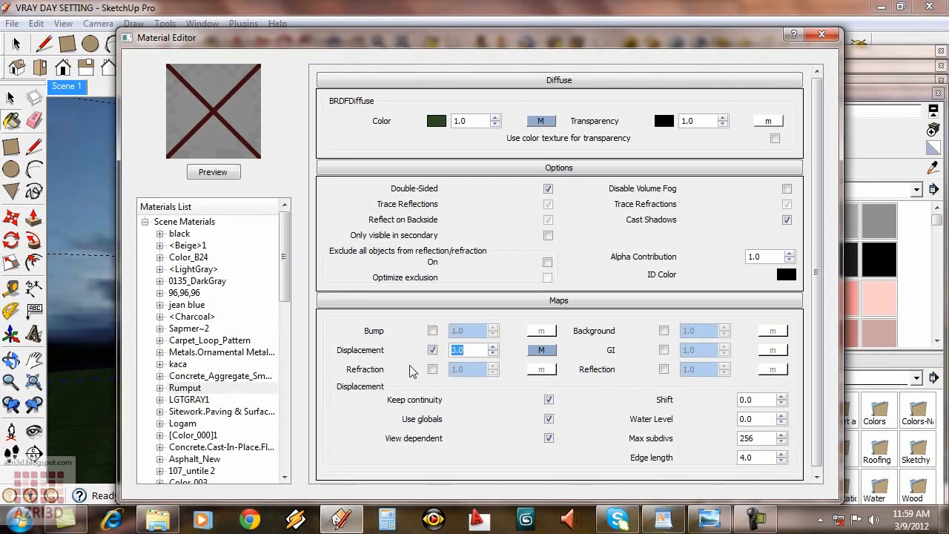
left_click(547, 351)
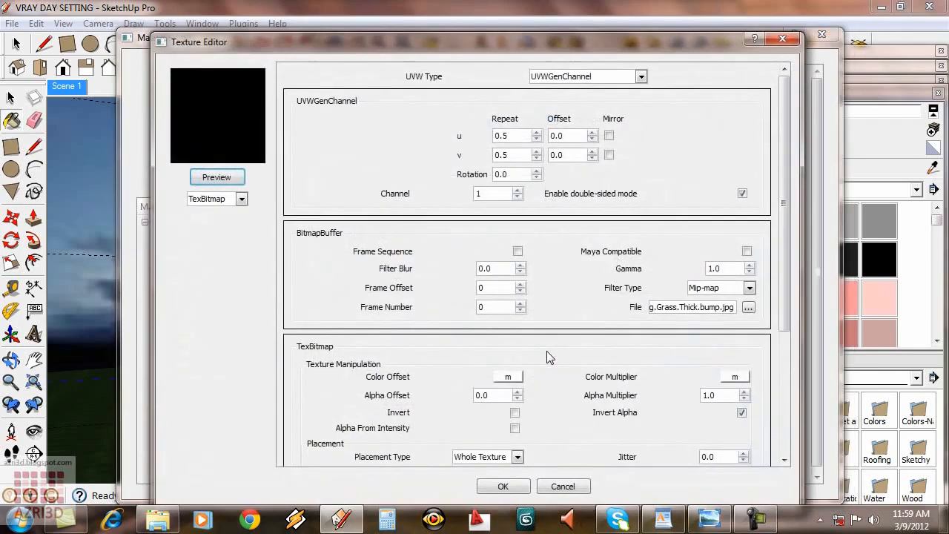
left_click(748, 307)
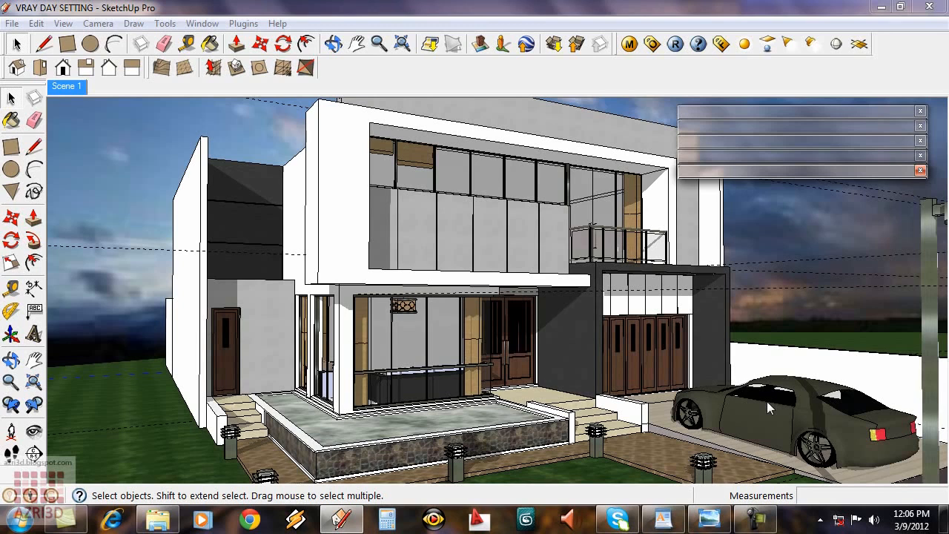
Draw an upright rectangle about 3' by 3' 3" in the empty area beside the sky backdrop
middle_click_drag(766, 401, 593, 401)
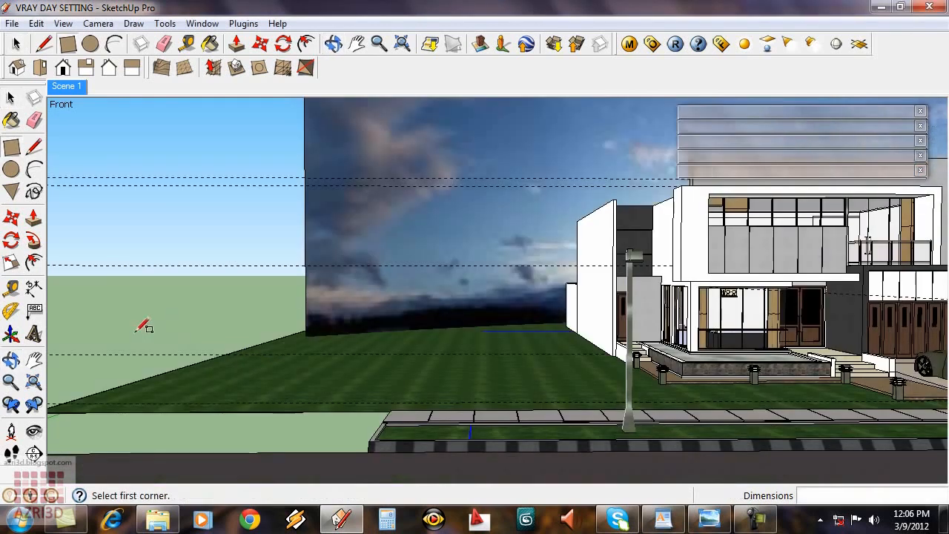
left_click(115, 337)
left_click(240, 201)
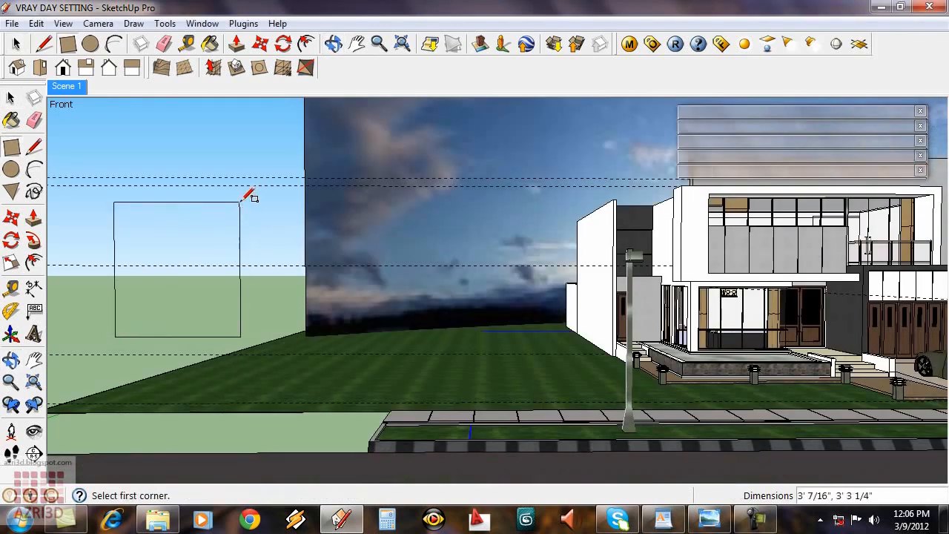
Make the new upright rectangle into a group
key("space")
left_click(208, 327)
right_click(207, 320)
left_click(275, 210)
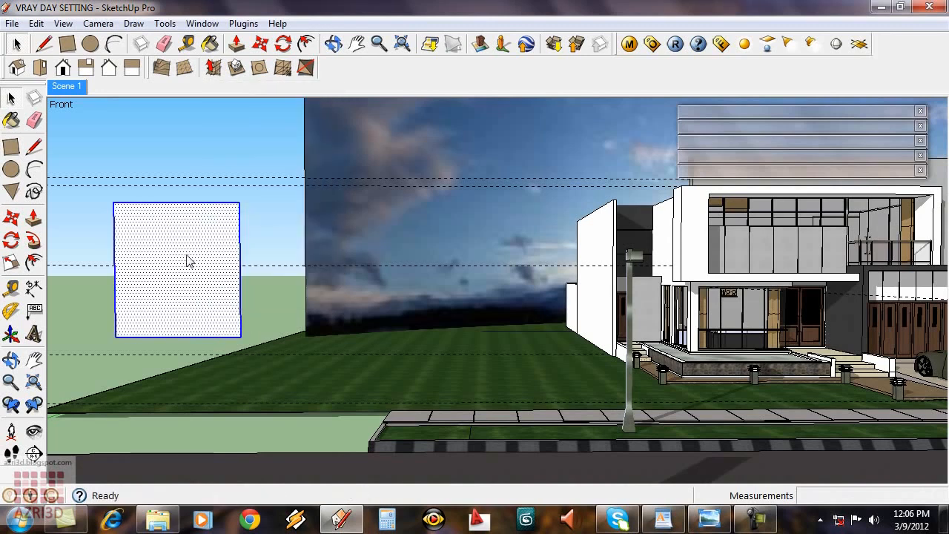
Import the tree image texture30 and apply it as a texture to the rectangle's face inside the group
double_click(186, 236)
left_click(187, 234)
left_click(11, 23)
left_click(124, 208)
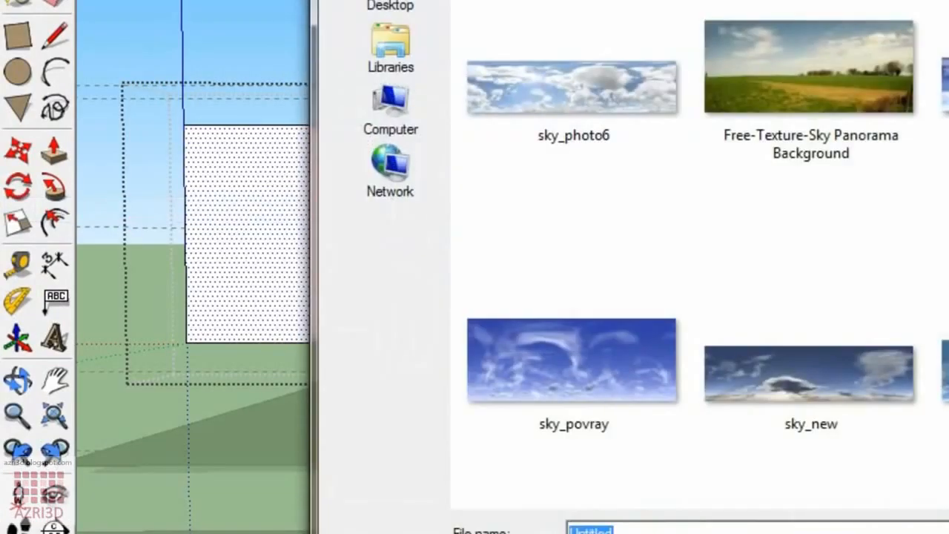
scroll(697, 266, "down", 10)
left_click(690, 274)
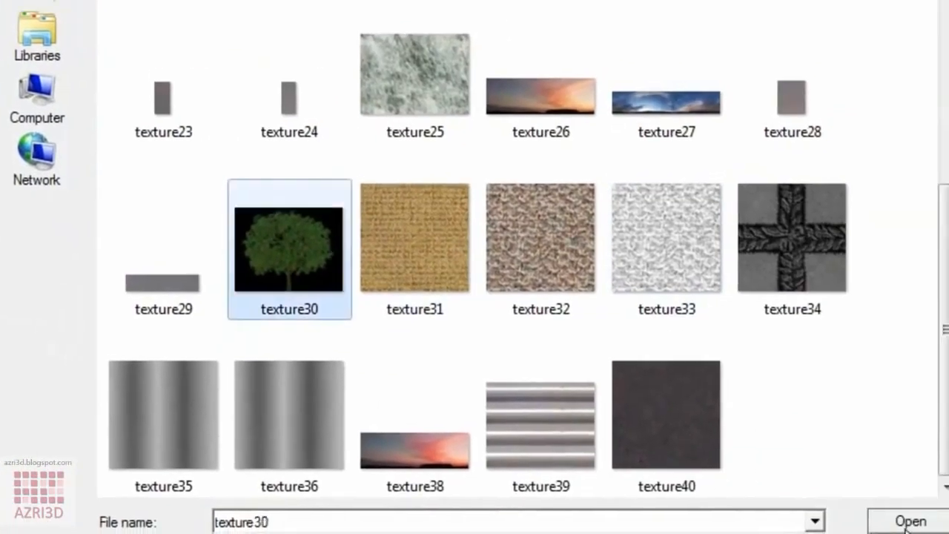
left_click(948, 533)
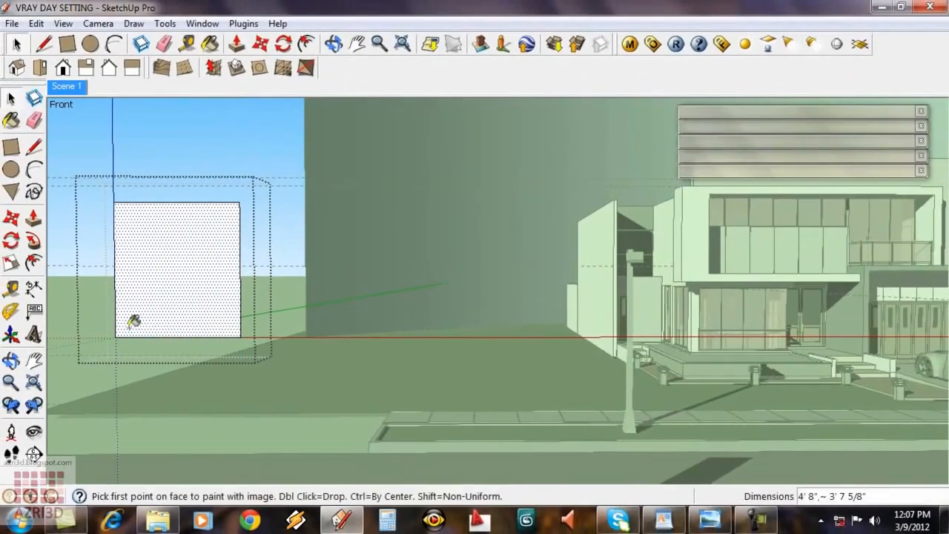
left_click(115, 337)
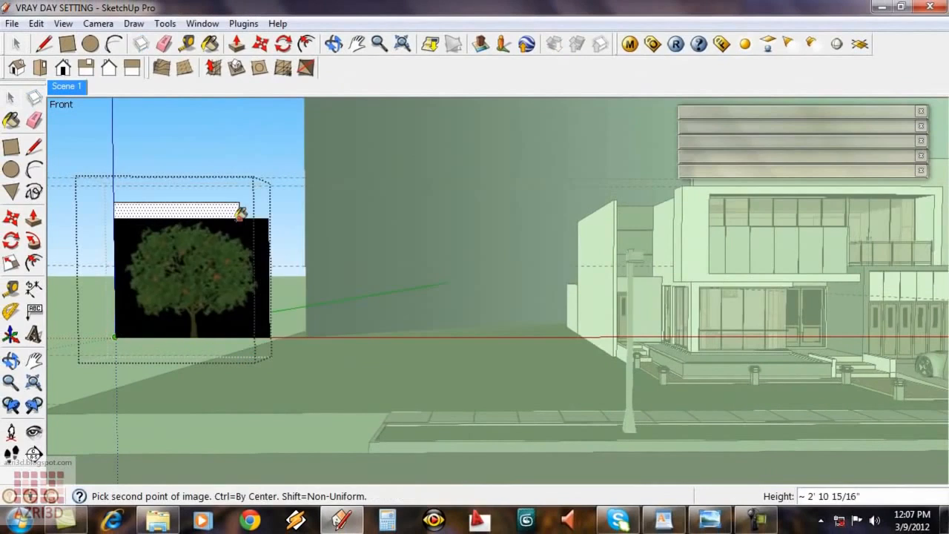
left_click(210, 243)
Move the rectangle's upper edge down about 11" to trim it to the tree image, and leave the group
left_click(188, 203)
key("m")
left_click(284, 208)
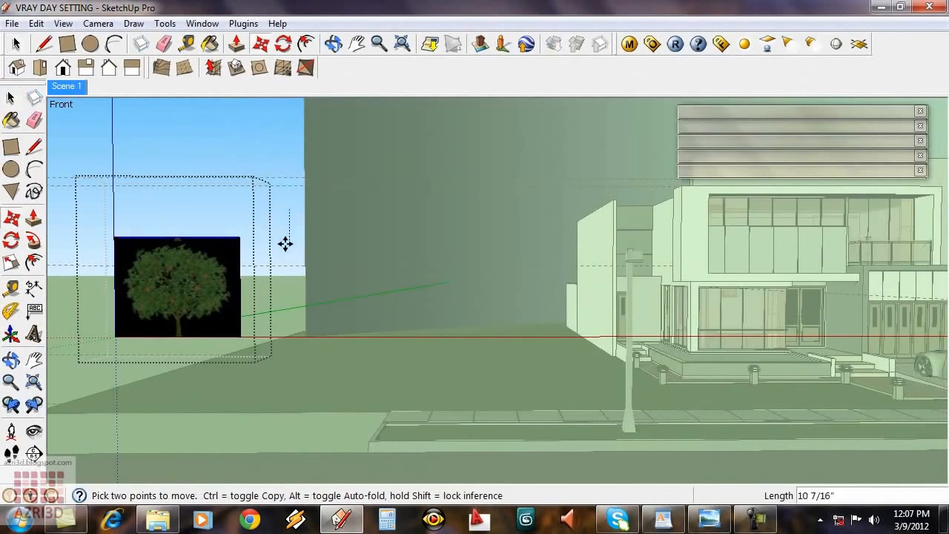
left_click(282, 246)
key("space")
key("Escape")
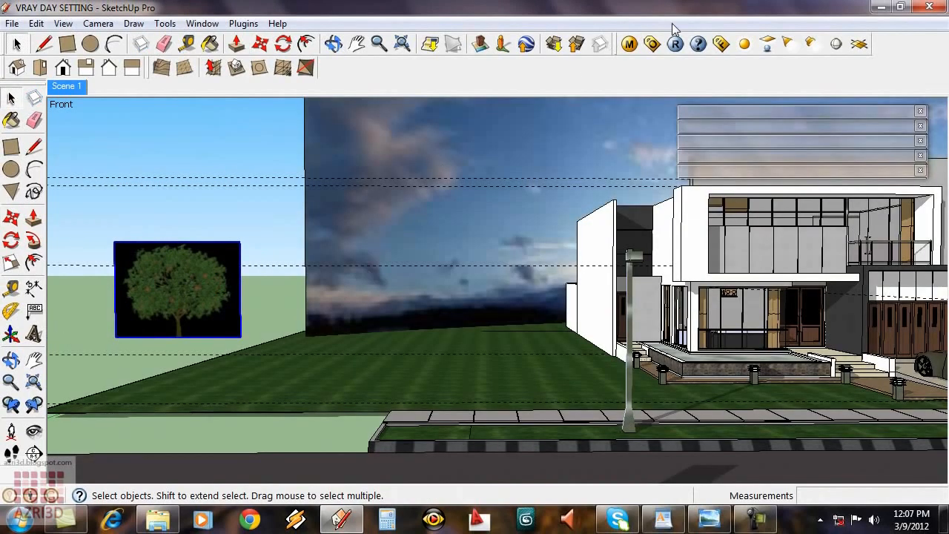
Sample the tree image's material and review the bitmap behind its diffuse transparency map in the V-Ray material editor, previewing the texture
left_click(629, 44)
key("b")
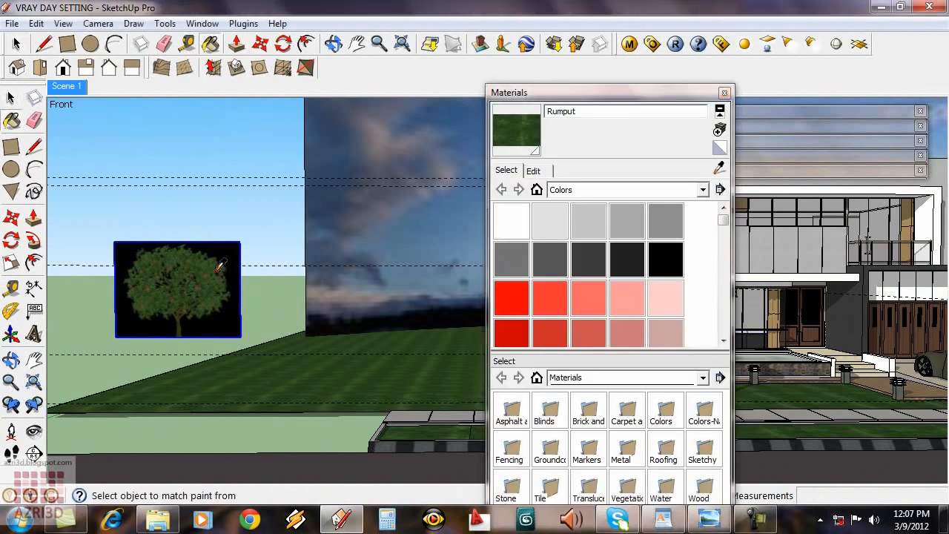
left_click(219, 268, "alt")
left_click(725, 93)
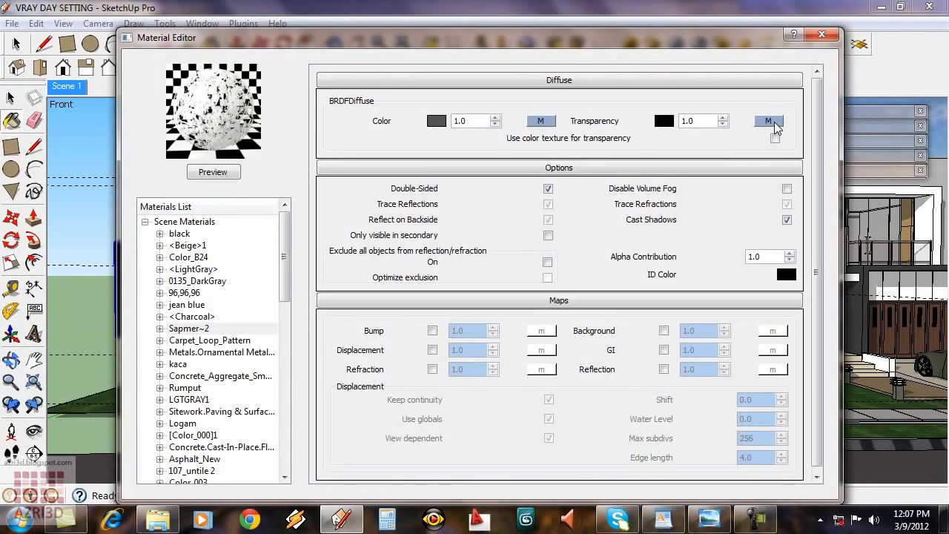
left_click(774, 121)
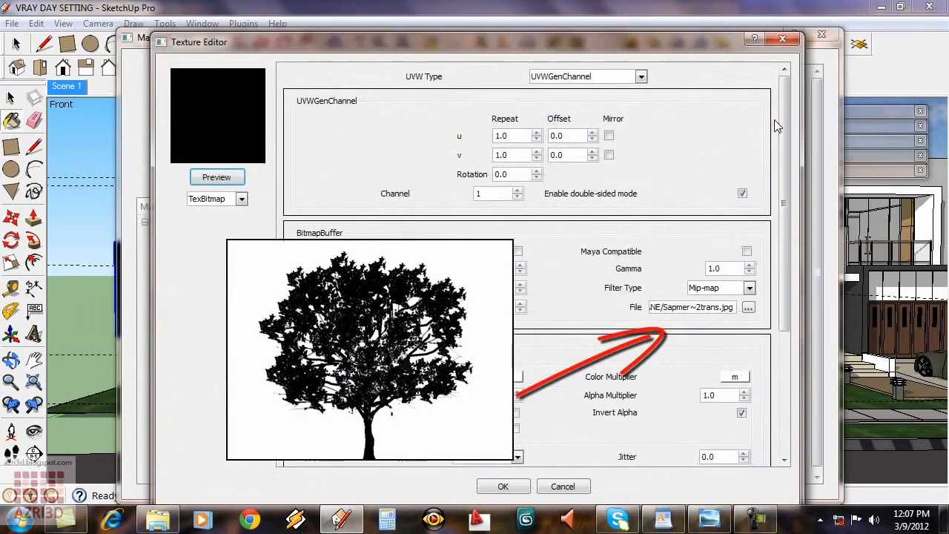
left_click(217, 177)
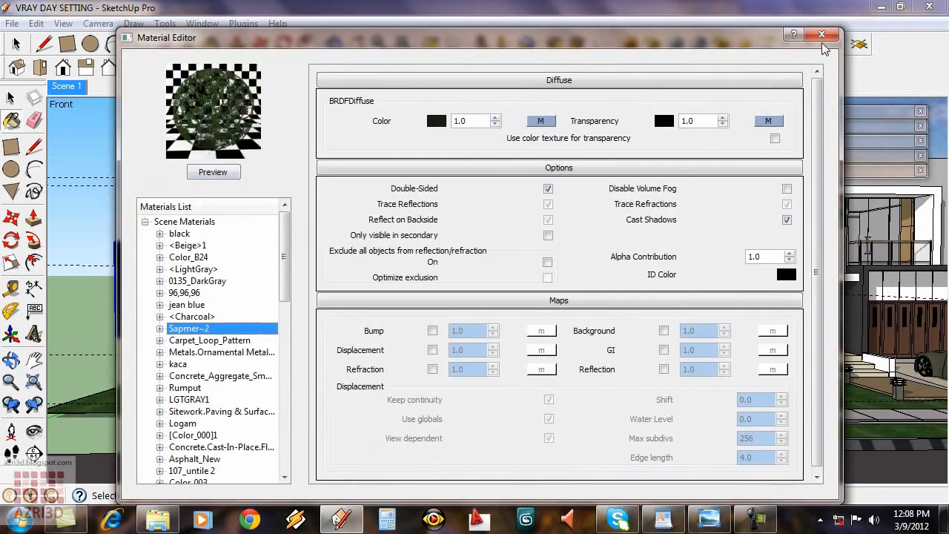
left_click(821, 35)
Examine the house, the surrounding site and the tree cutouts from several angles, and return to the saved Scene 1 view
key("space")
mouse_move(369, 351)
middle_mouse_down()
mouse_move(473, 331)
mouse_move(512, 374)
middle_mouse_up()
scroll(627, 378, "up", 2)
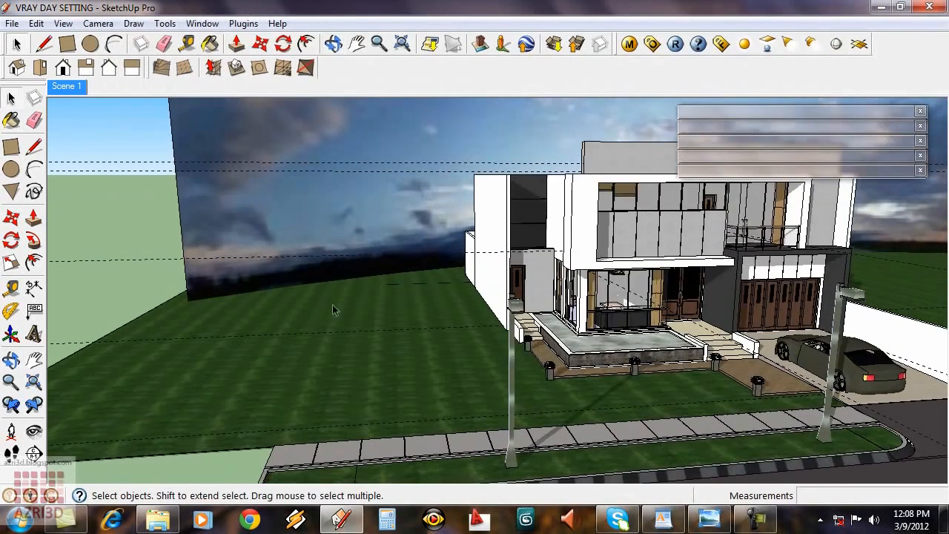
scroll(433, 295, "down", 2)
scroll(447, 324, "up", 2)
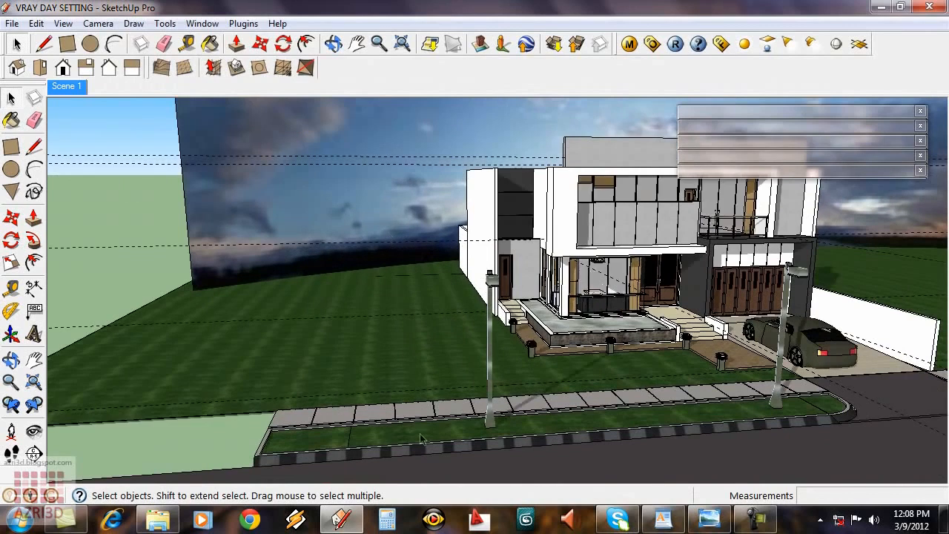
scroll(300, 412, "down", 1)
scroll(460, 420, "up", 1)
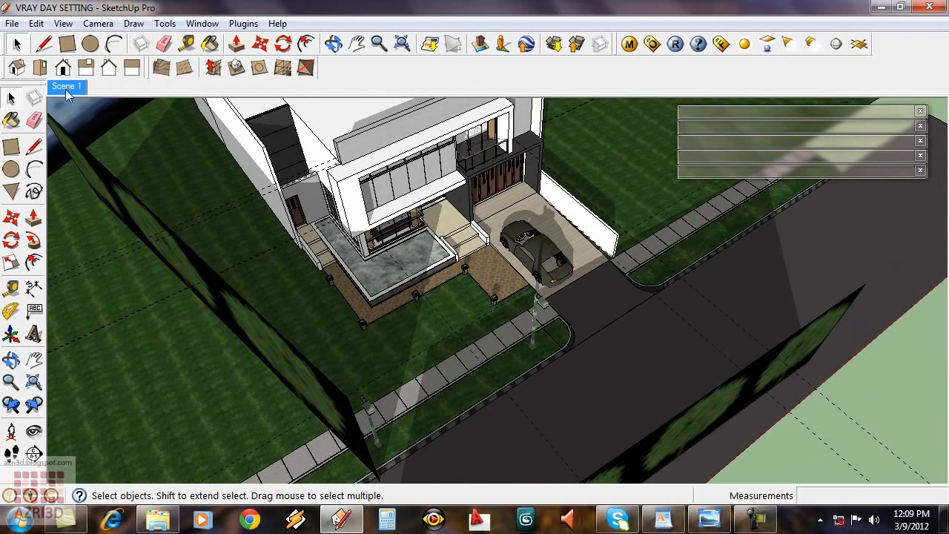
left_click(65, 87)
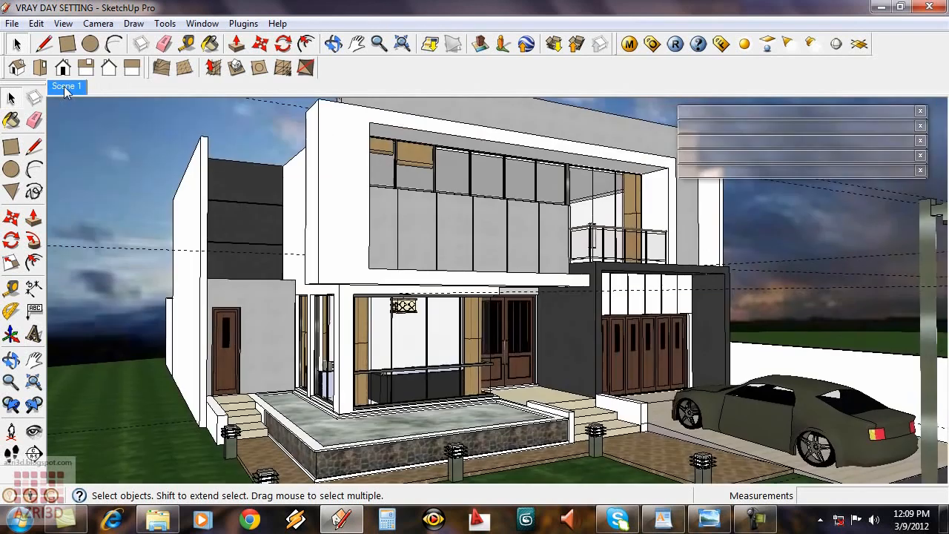
Sample the pool's water material WATER04 and review its reflection, diffuse, bump and displacement settings in the V-Ray material editor
key("b")
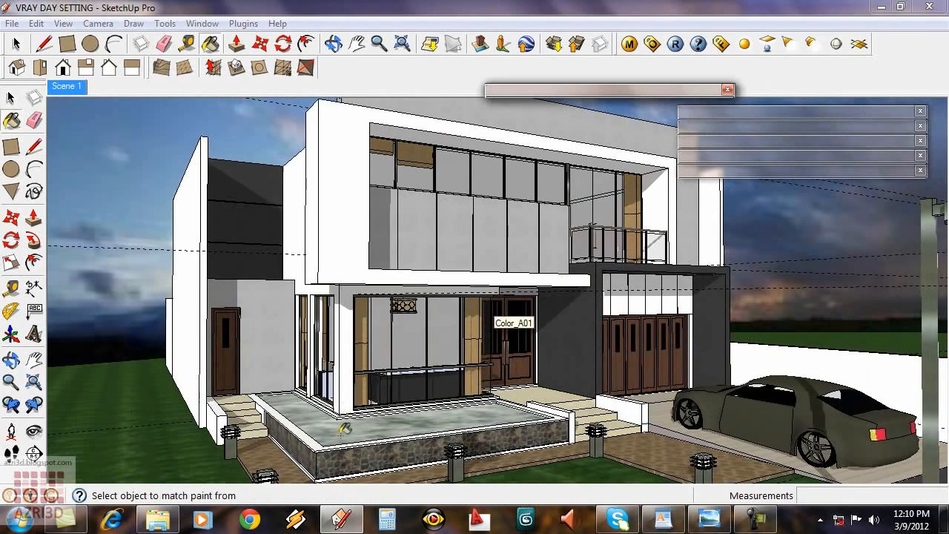
left_click(628, 44)
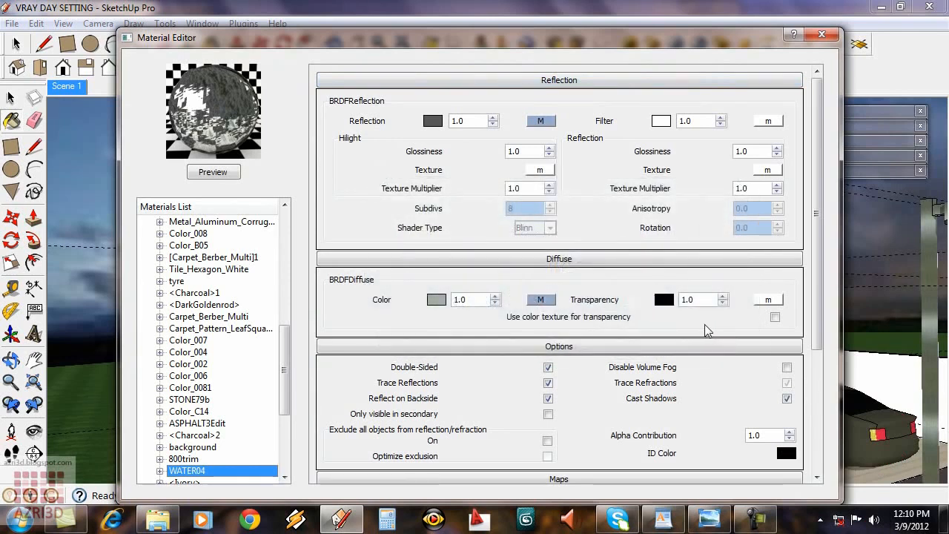
left_click(703, 321)
scroll(468, 418, "down", 3)
scroll(469, 417, "down", 1)
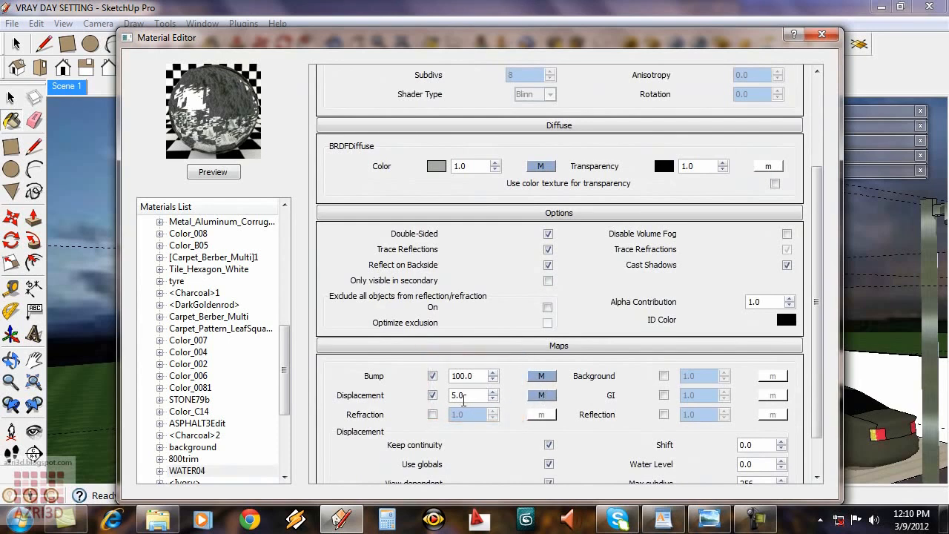
left_click(643, 213)
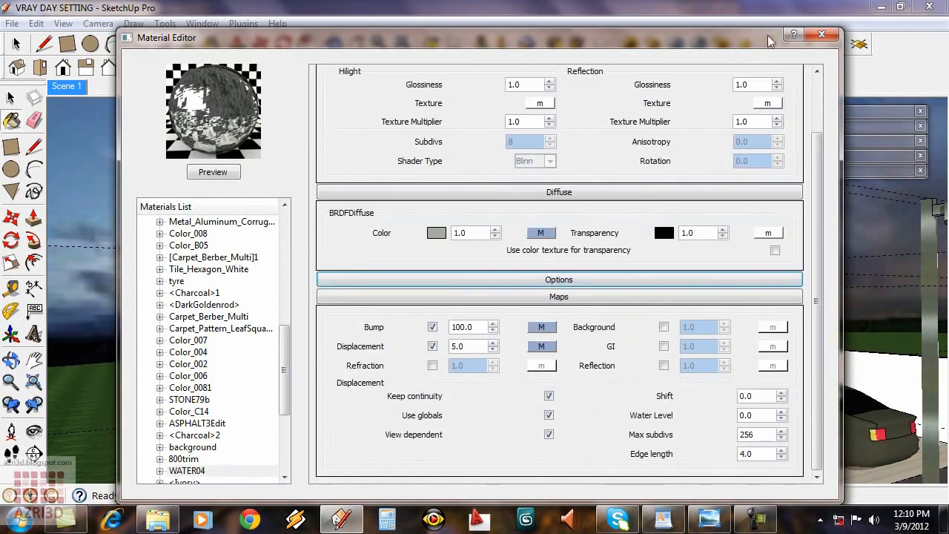
left_click(821, 34)
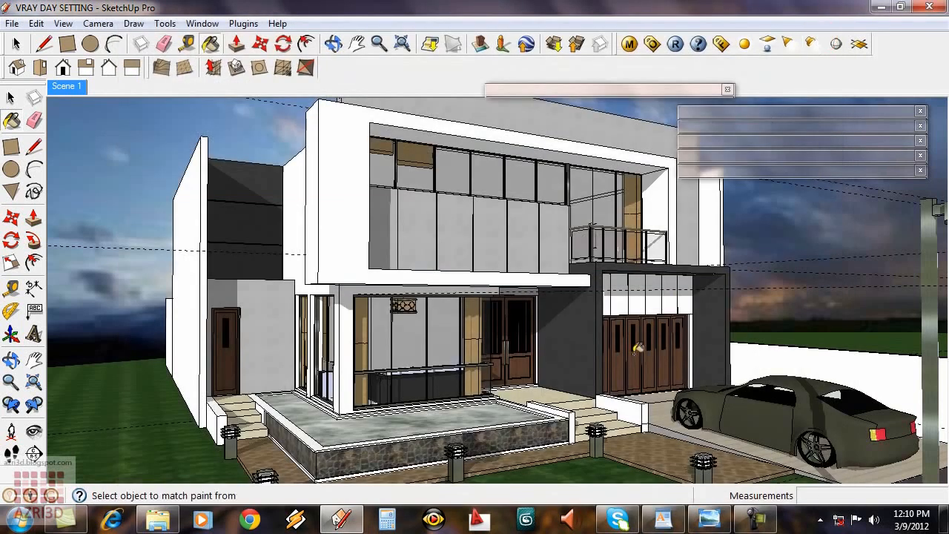